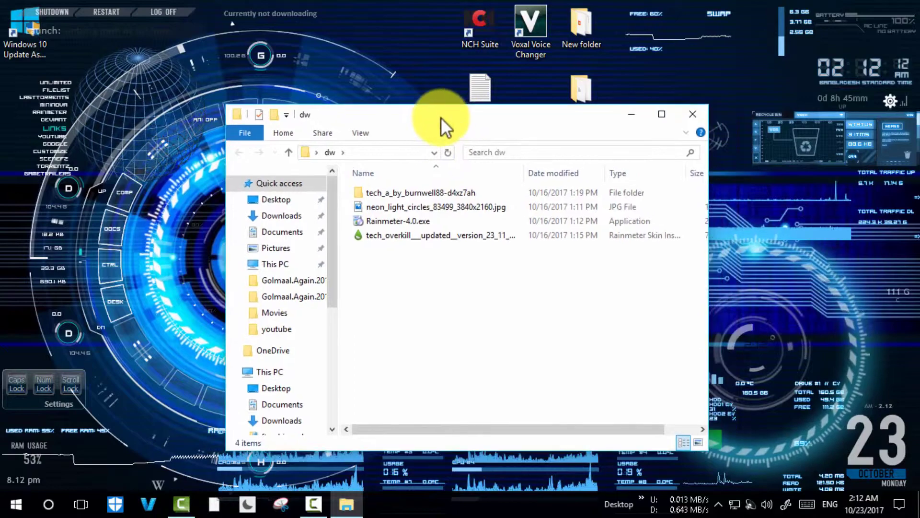
# - Switch the dw folder to a large icon view and refresh its contents
pyautogui.click(370, 135)
pyautogui.click(399, 151)
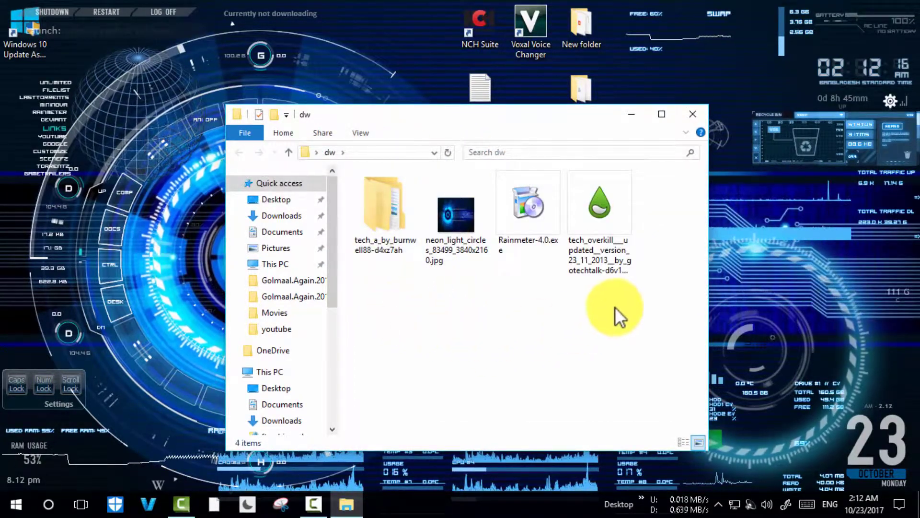
pyautogui.rightClick(526, 303)
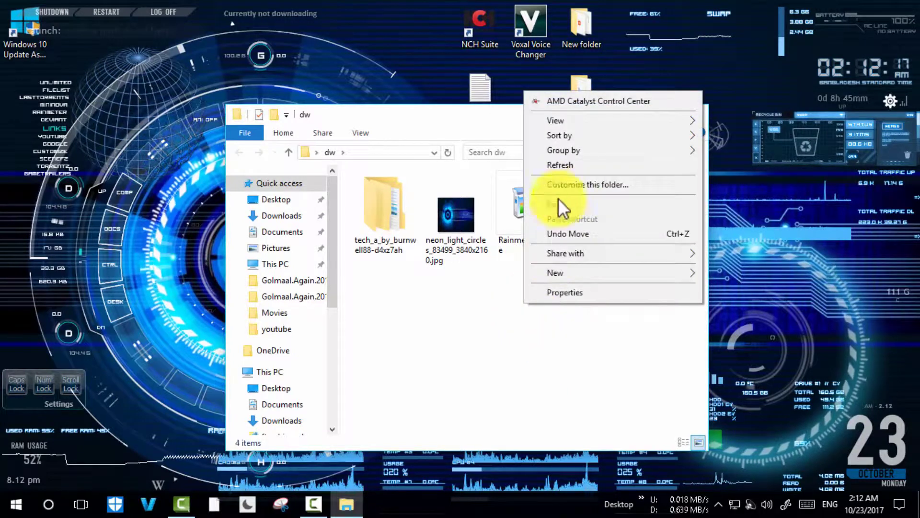
pyautogui.click(557, 166)
# - Review the neon wallpaper image, Rainmeter installer, tech_overkill skin package and tech_a skin folder in the dw folder
pyautogui.click(462, 228)
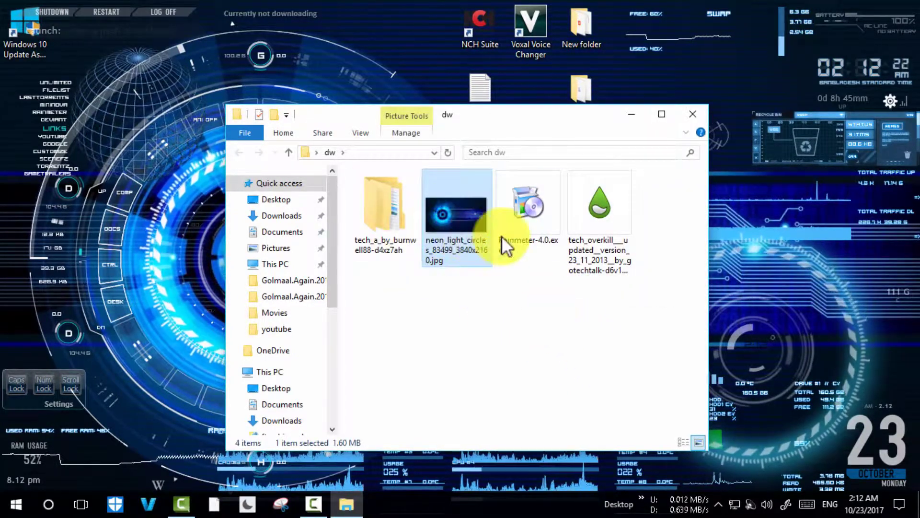
pyautogui.click(528, 211)
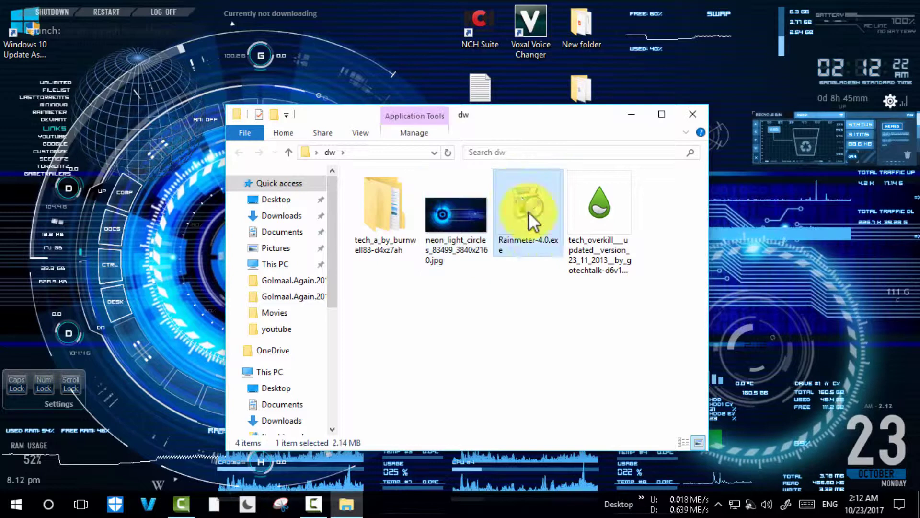
pyautogui.click(585, 223)
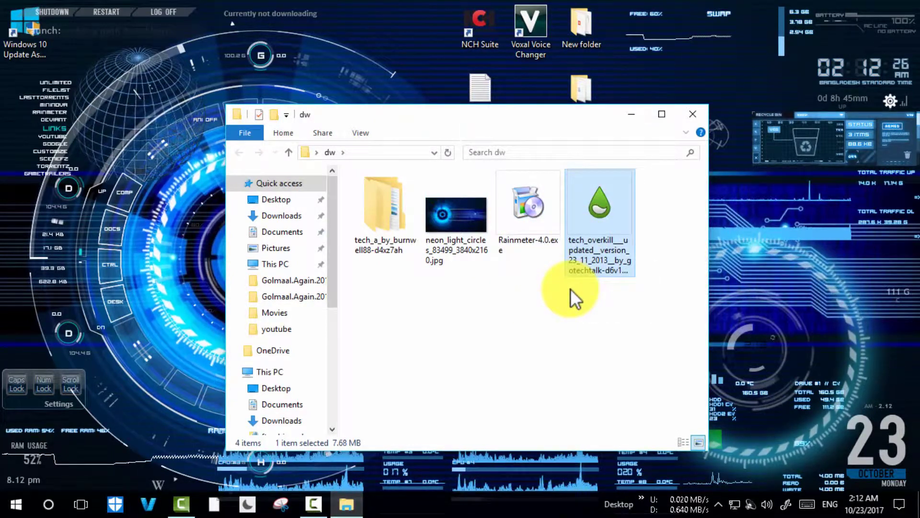
pyautogui.click(381, 245)
pyautogui.rightClick(428, 373)
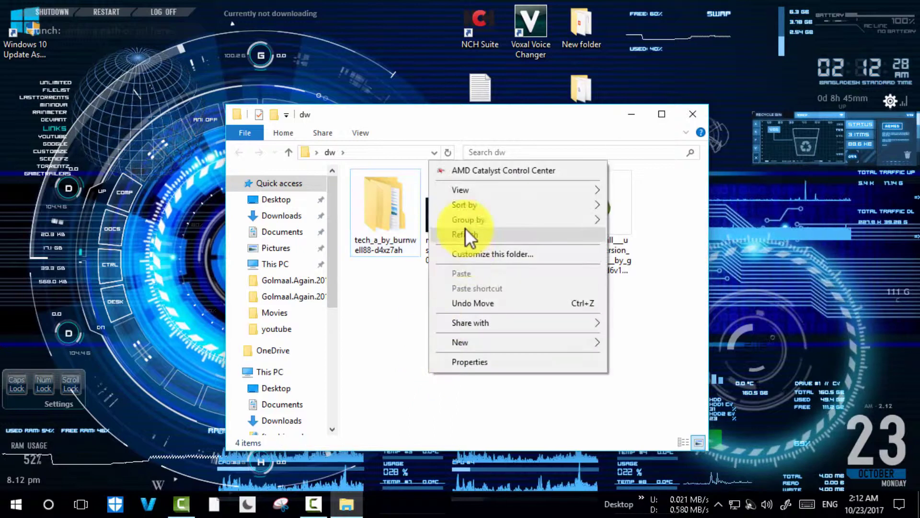
pyautogui.click(467, 235)
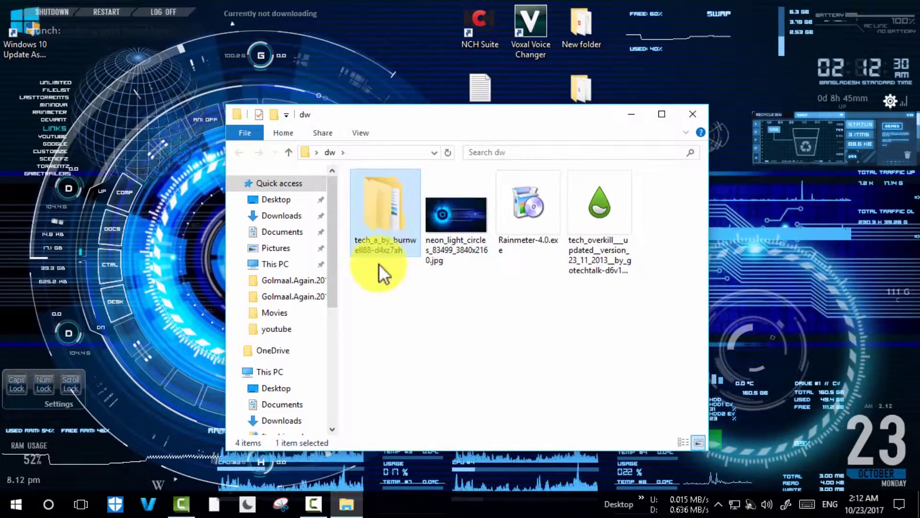
pyautogui.click(534, 350)
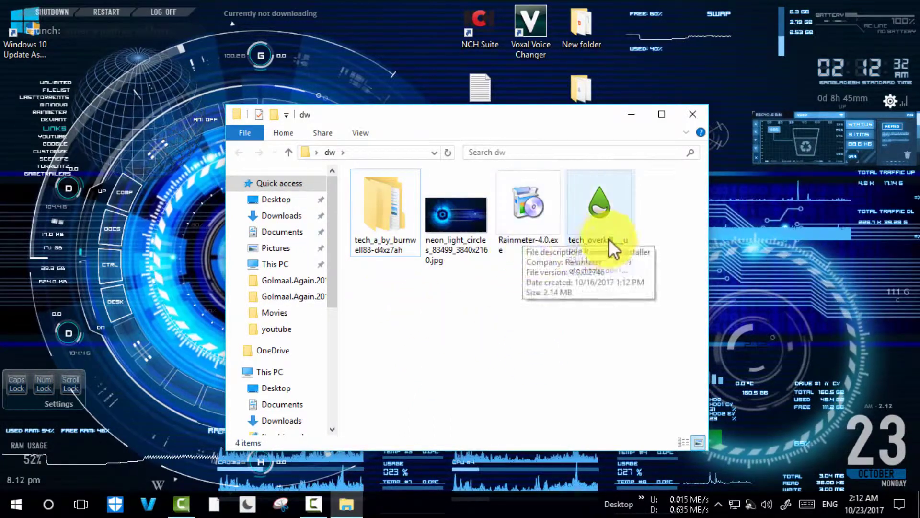
pyautogui.moveTo(668, 314); pyautogui.dragTo(620, 321)
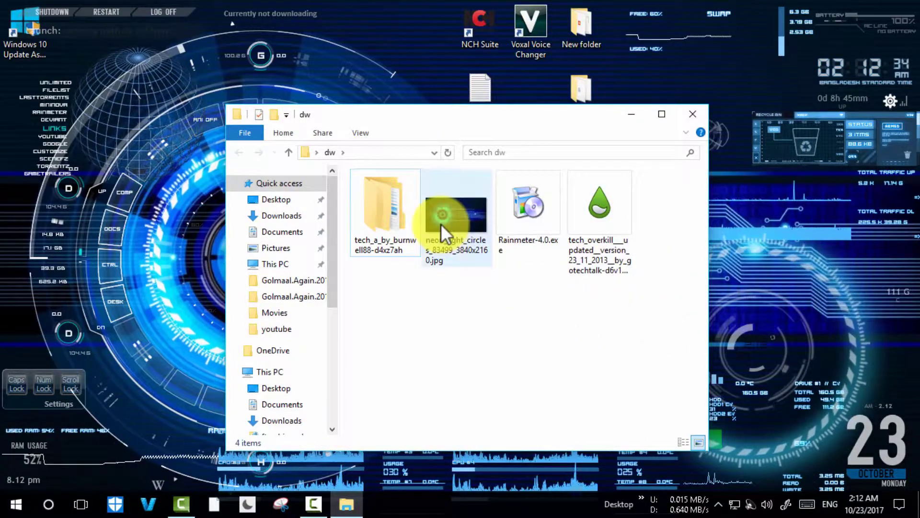
# - Set neon_light_circles_83499_3840x2160.jpg as the desktop background, and refresh the desktop and the folder
pyautogui.rightClick(441, 224)
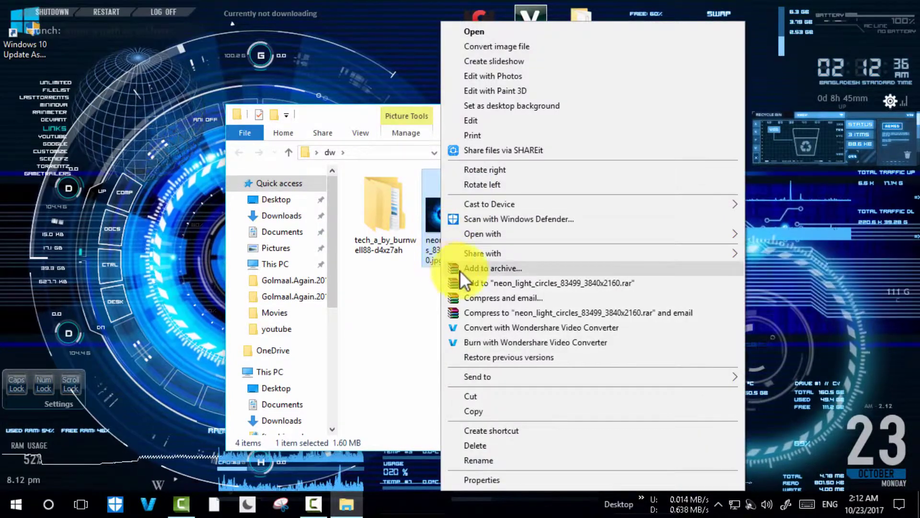
pyautogui.click(493, 106)
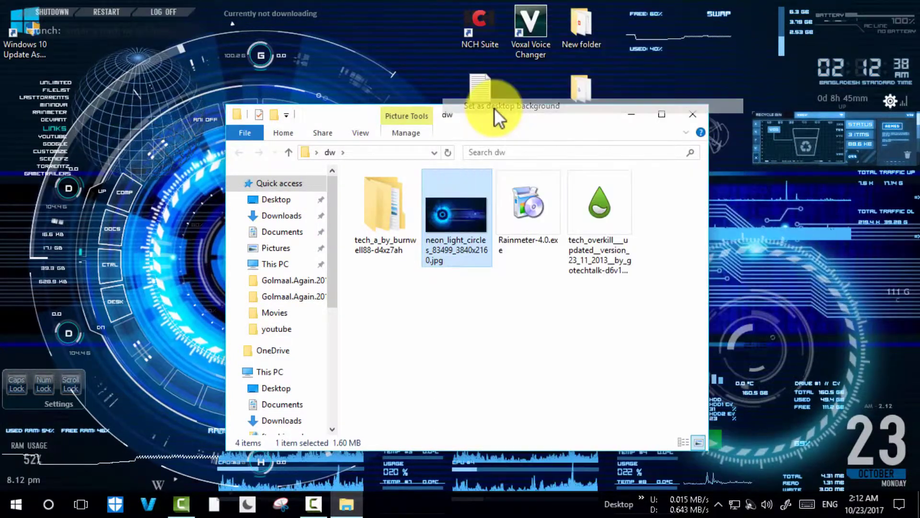
pyautogui.rightClick(432, 40)
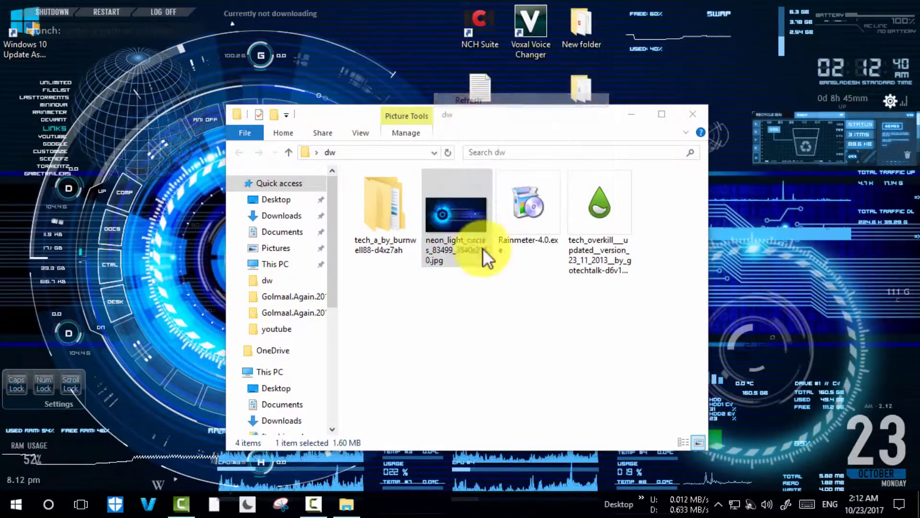
pyautogui.click(476, 332)
pyautogui.rightClick(477, 335)
pyautogui.click(525, 196)
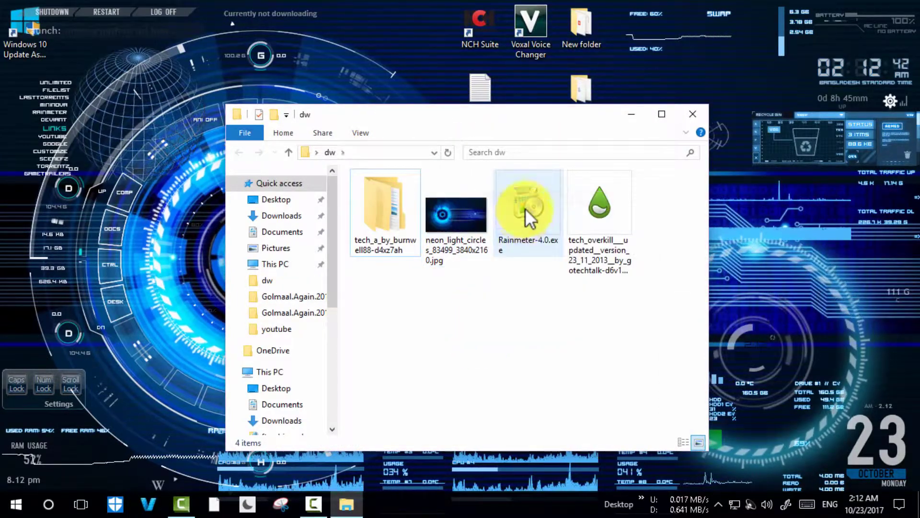
# - Point out the Rainmeter-4.0.exe installer, close the dw folder window and refresh the desktop
pyautogui.click(526, 211)
pyautogui.click(548, 300)
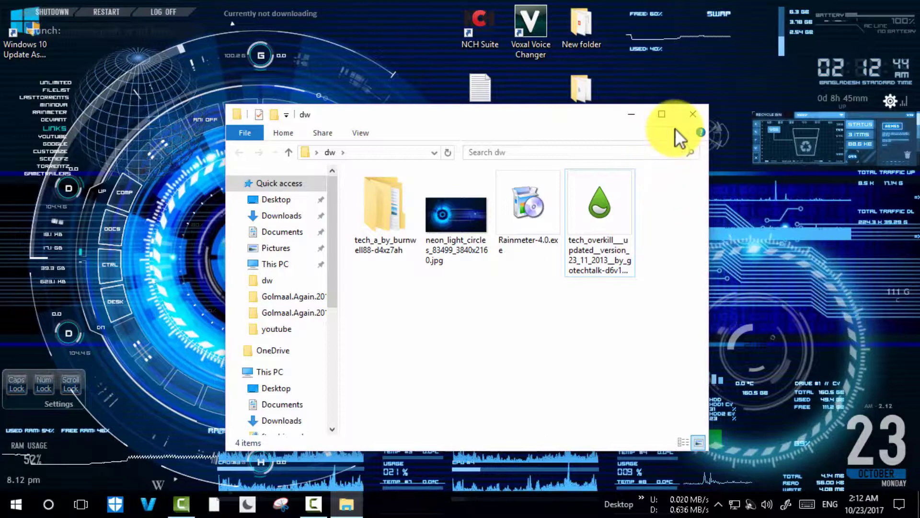
pyautogui.click(688, 114)
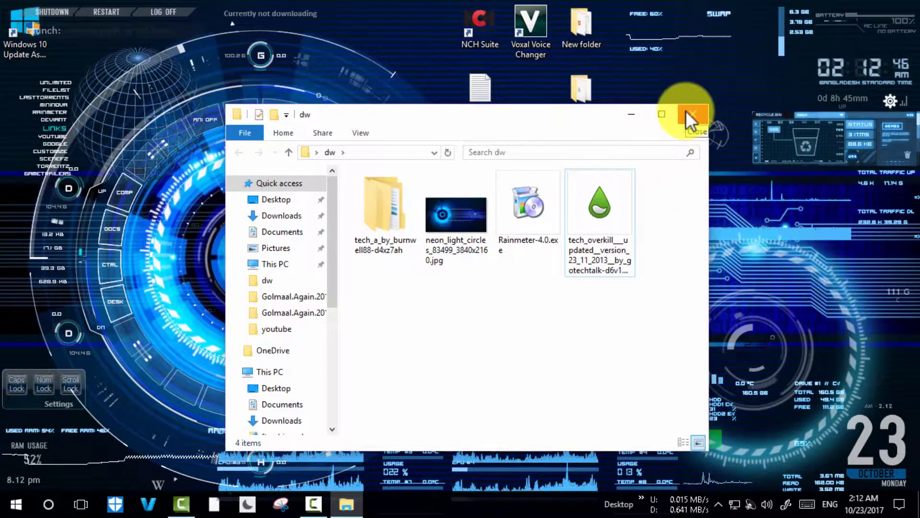
pyautogui.rightClick(640, 83)
pyautogui.click(682, 140)
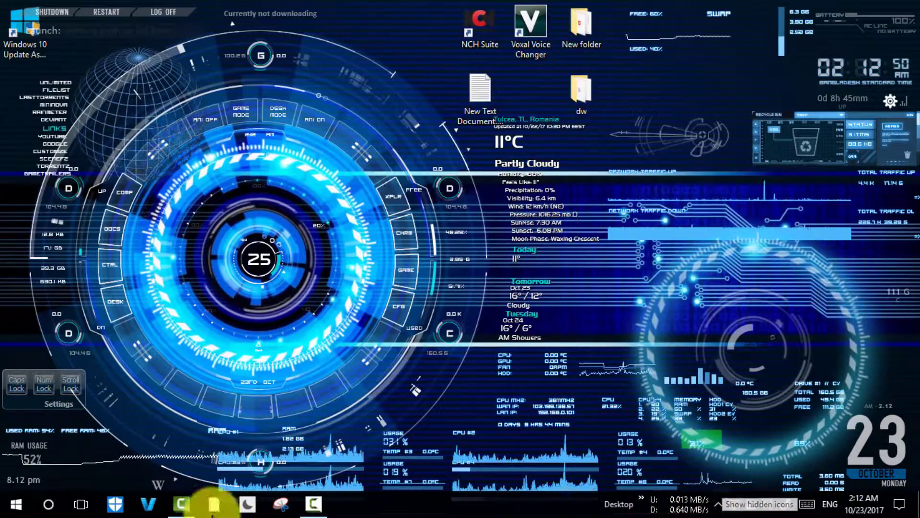
# - Search Windows for "rainmete" with the on-screen keyboard and launch the Rainmeter desktop app
pyautogui.click(48, 505)
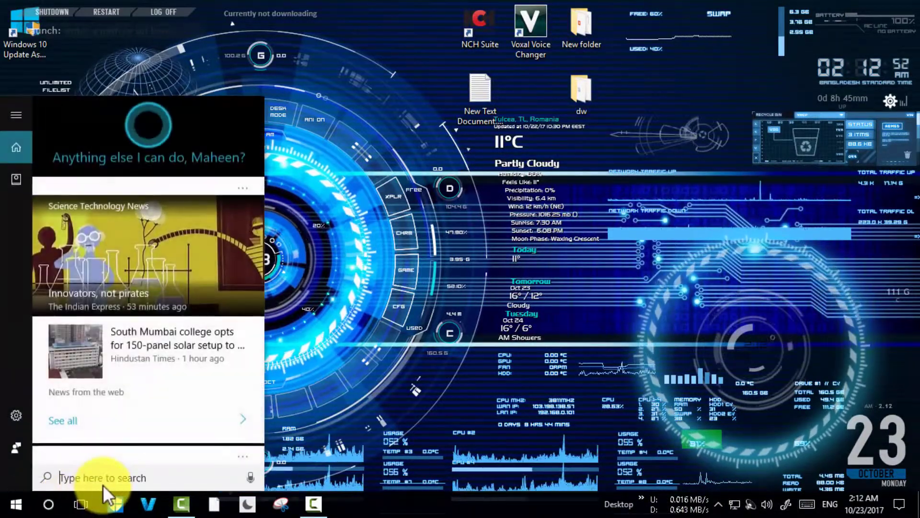
pyautogui.click(807, 503)
pyautogui.click(357, 381)
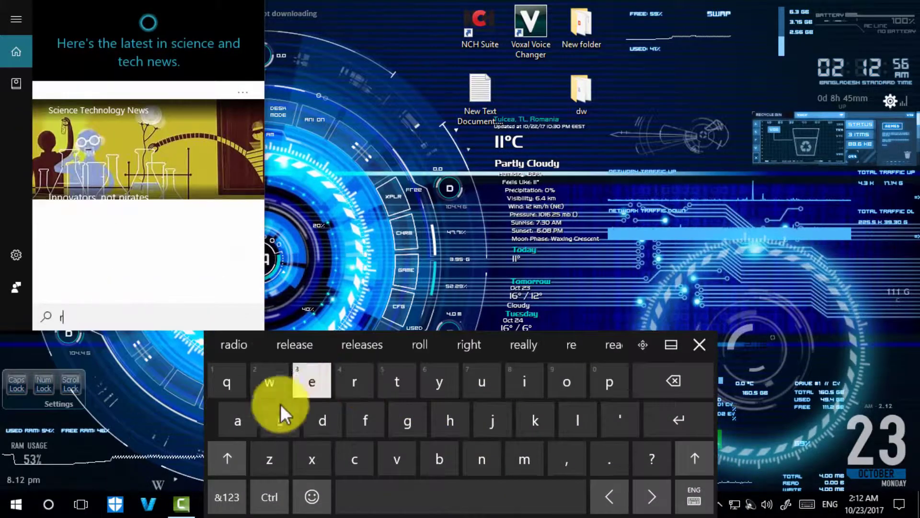
pyautogui.click(242, 416)
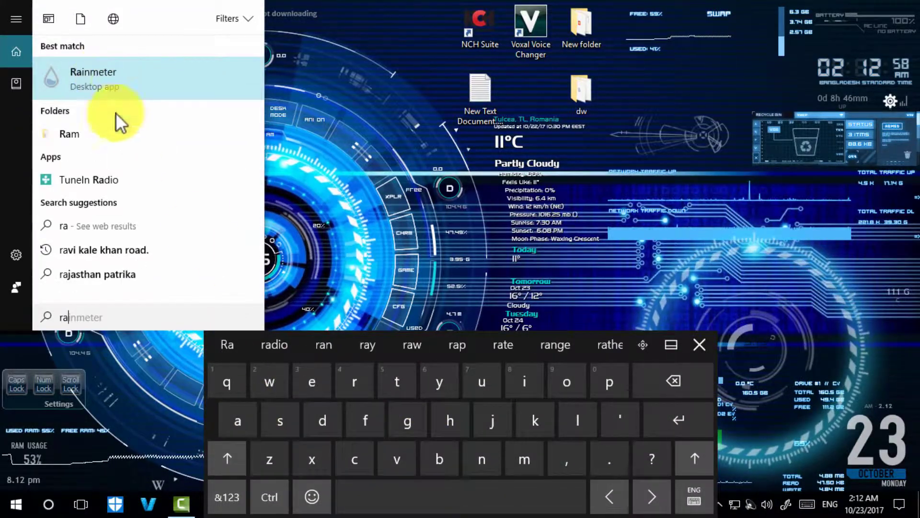
pyautogui.click(525, 388)
pyautogui.click(490, 463)
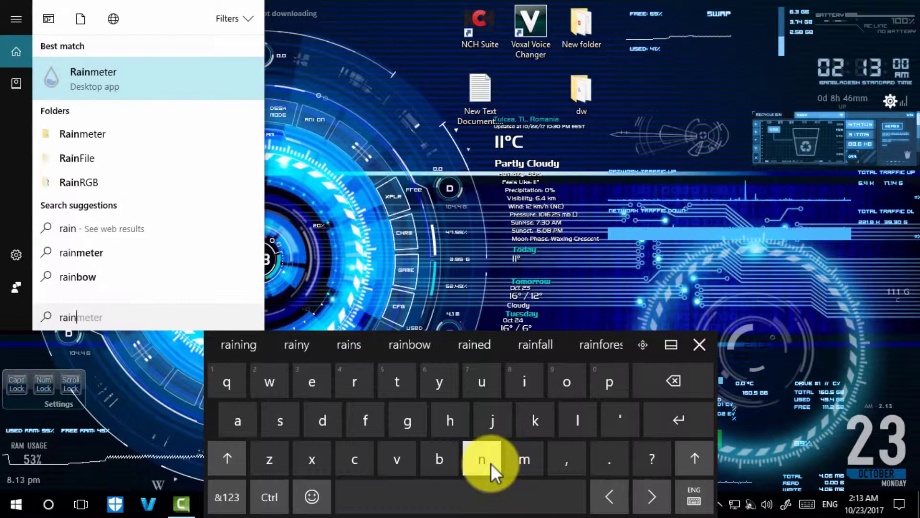
pyautogui.click(525, 460)
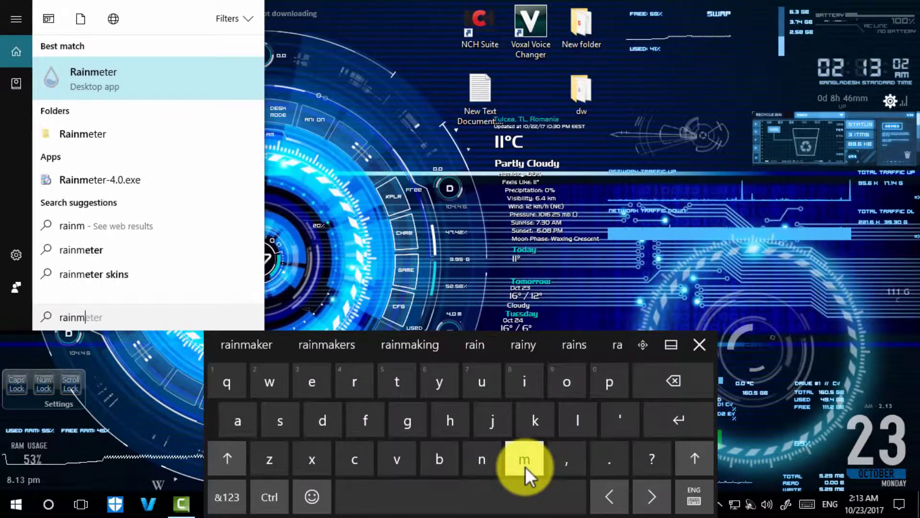
pyautogui.click(313, 385)
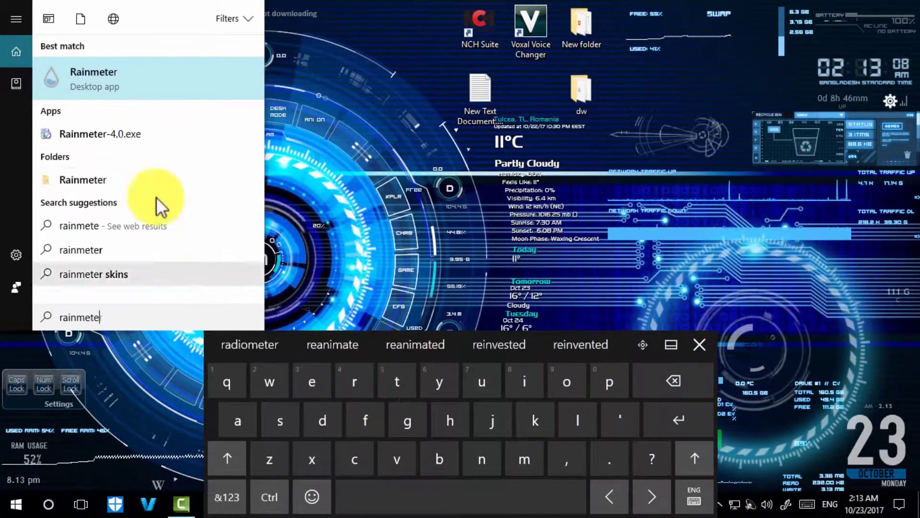
pyautogui.click(116, 77)
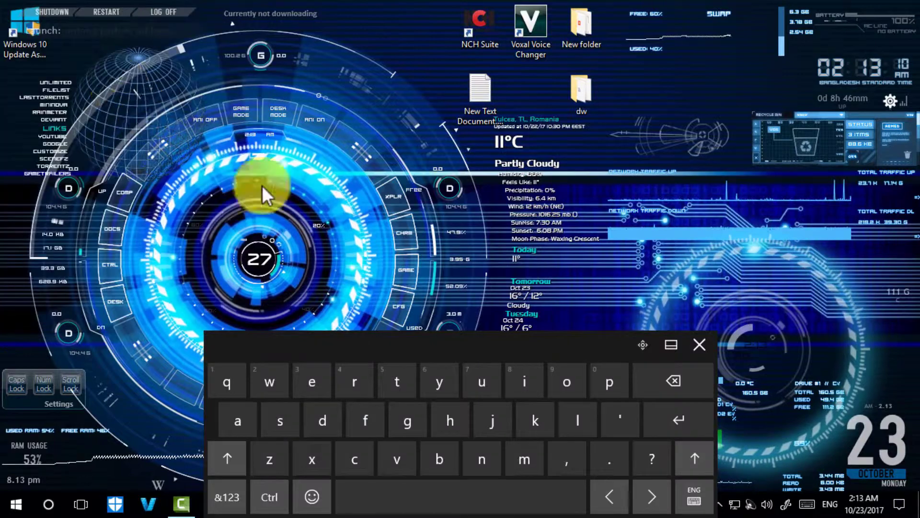
# - Dismiss the on-screen keyboard and open the Manage Rainmeter window from the hidden notification icons
pyautogui.click(695, 345)
pyautogui.click(718, 503)
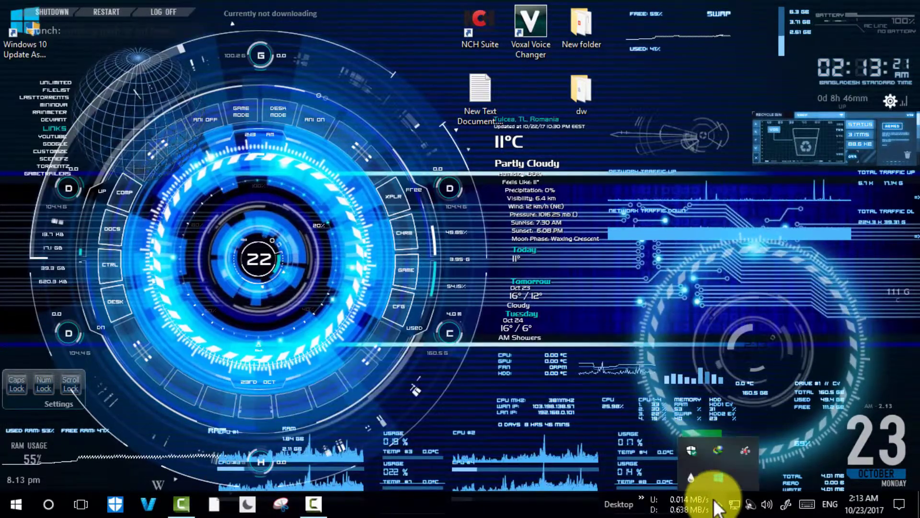
pyautogui.click(692, 479)
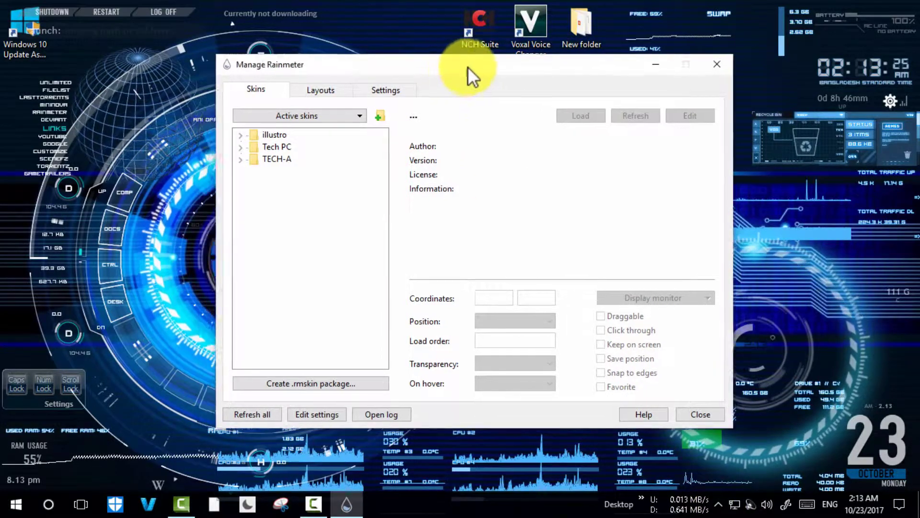
pyautogui.moveTo(468, 67); pyautogui.dragTo(475, 69)
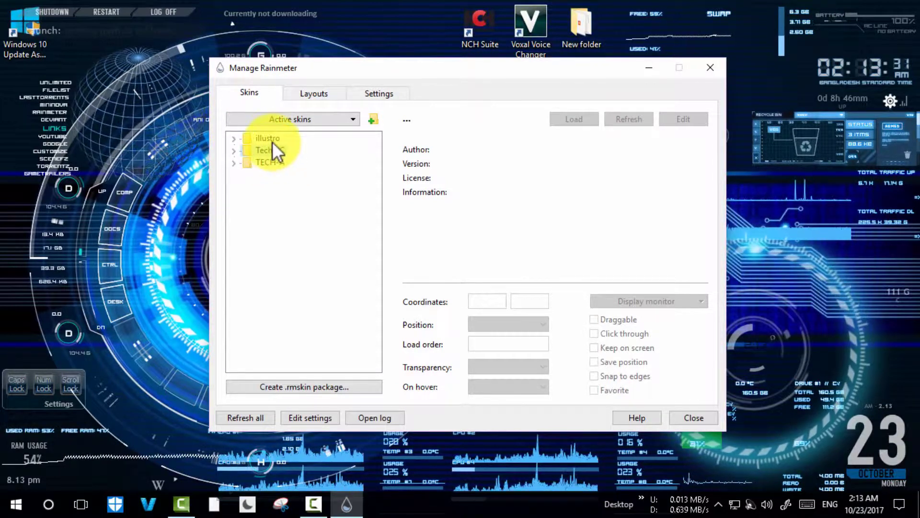
# - Load the Clock.ini skin from the Clock folder of the illustro skins
pyautogui.click(233, 139)
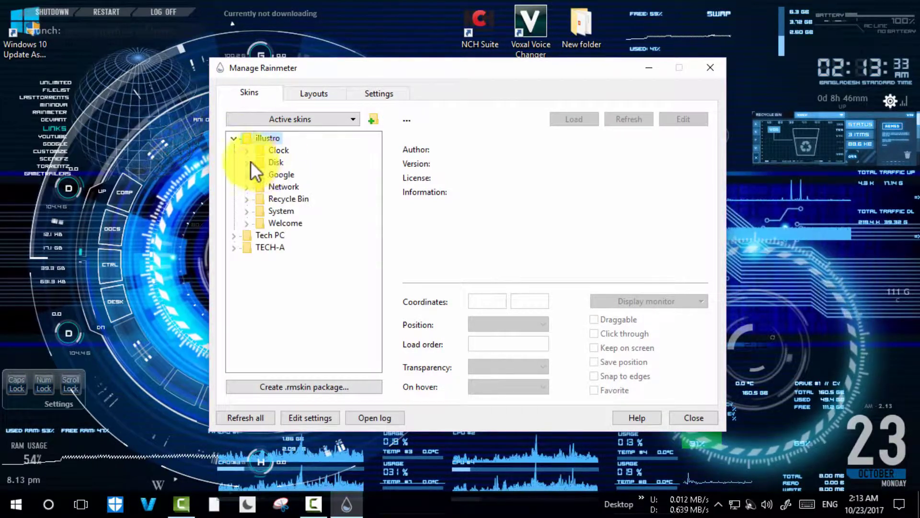
pyautogui.click(248, 150)
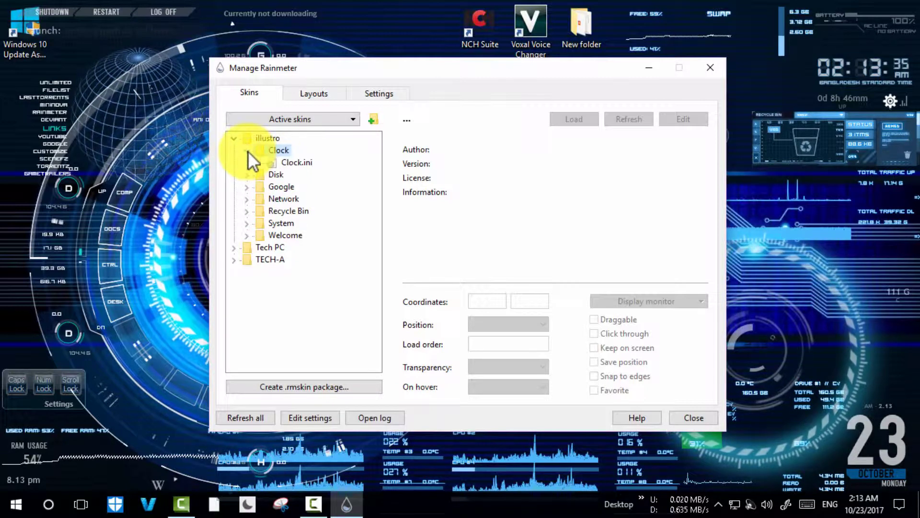
pyautogui.click(292, 162)
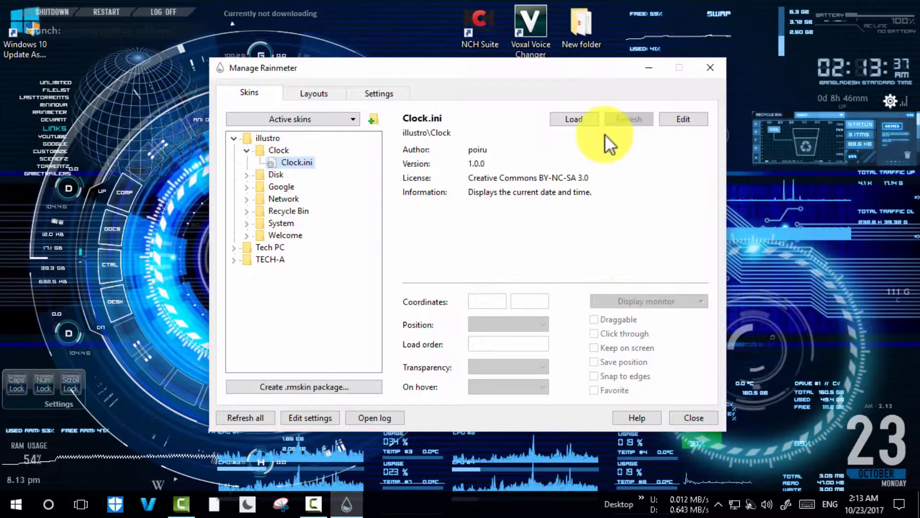
pyautogui.click(580, 120)
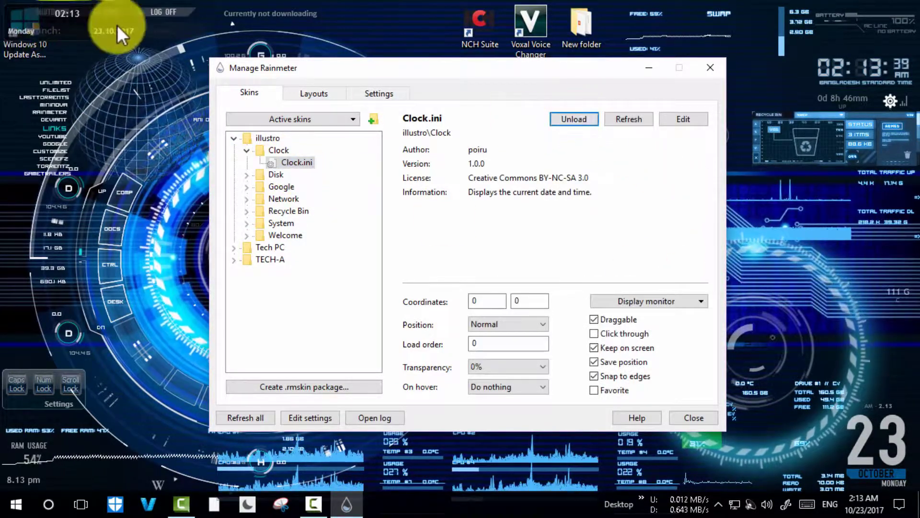
# - Unload the illustro Clock skin and collapse the illustro skin folder
pyautogui.click(579, 120)
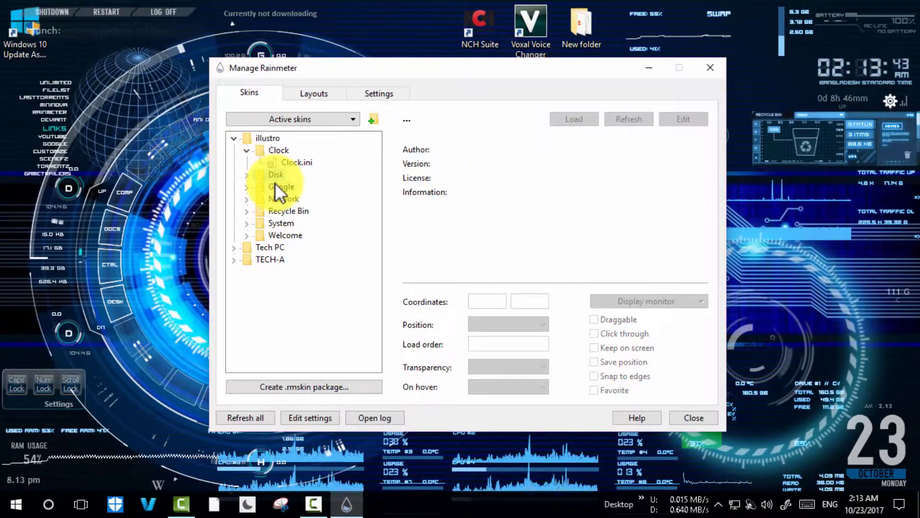
pyautogui.click(284, 235)
pyautogui.click(247, 150)
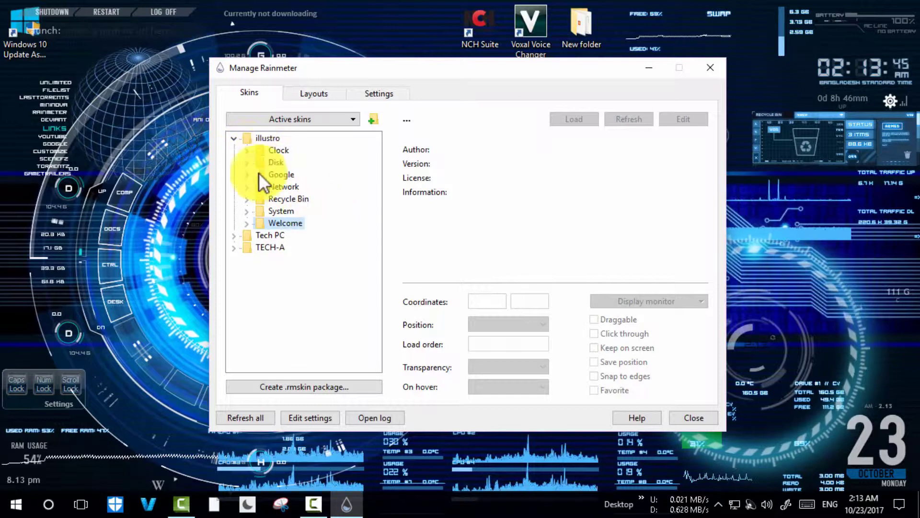
pyautogui.click(234, 139)
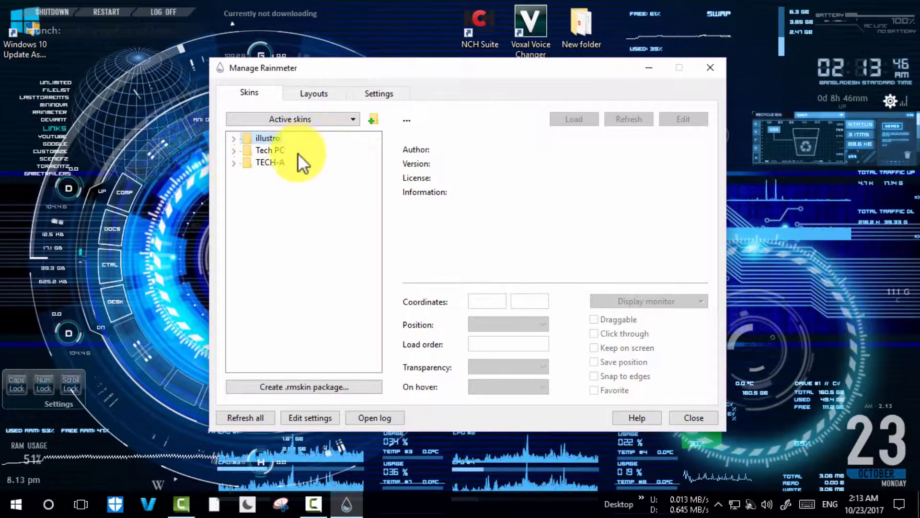
# - Expand the Tech PC skin folder, and minimize the Manage Rainmeter window to view the desktop before restoring it
pyautogui.click(233, 151)
pyautogui.click(655, 68)
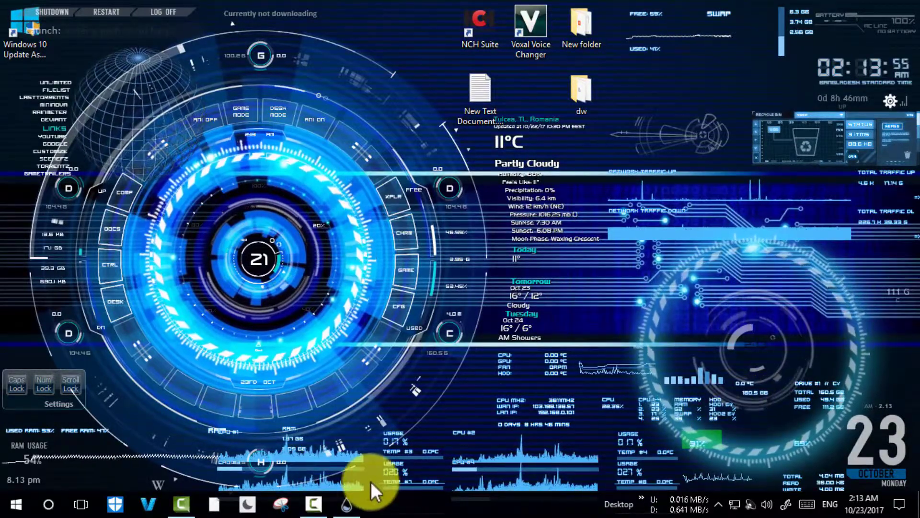
pyautogui.click(348, 501)
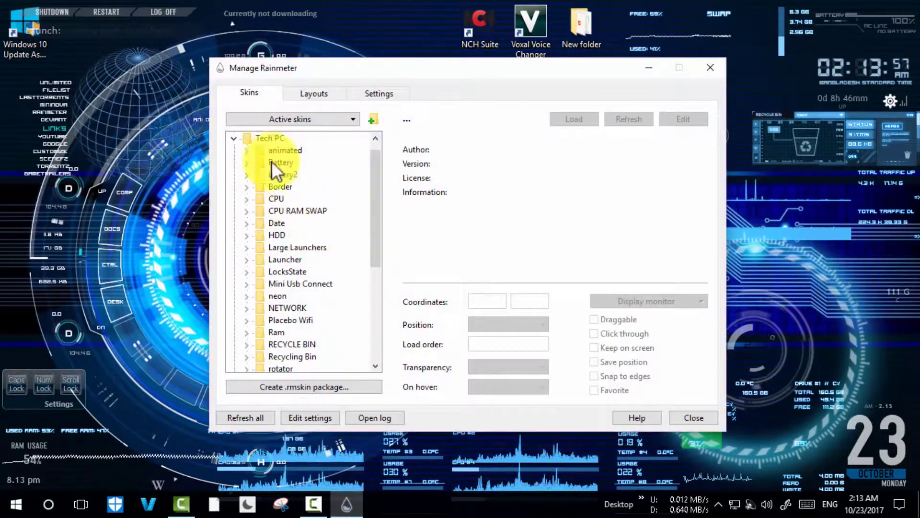
# - Collapse the Tech PC skin folder and browse the TECH-A folder, including the rotator subfolder and its skin
pyautogui.click(241, 143)
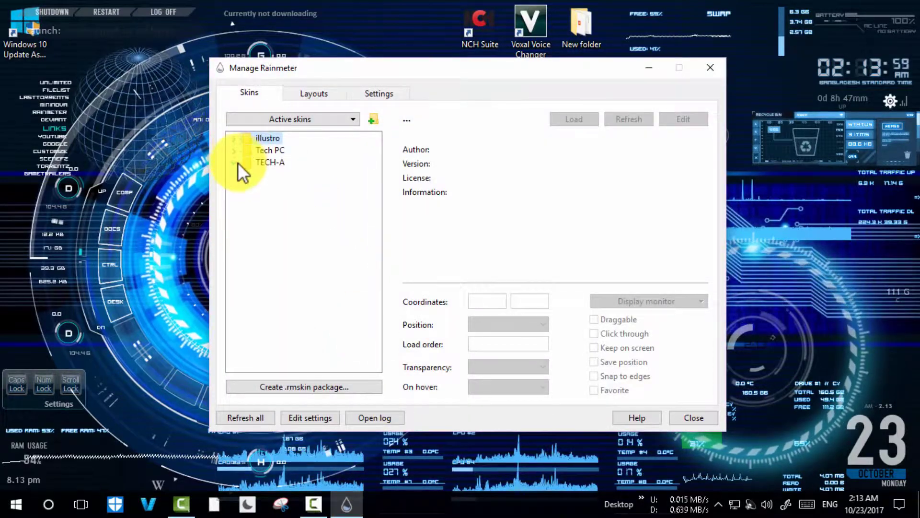
pyautogui.click(239, 162)
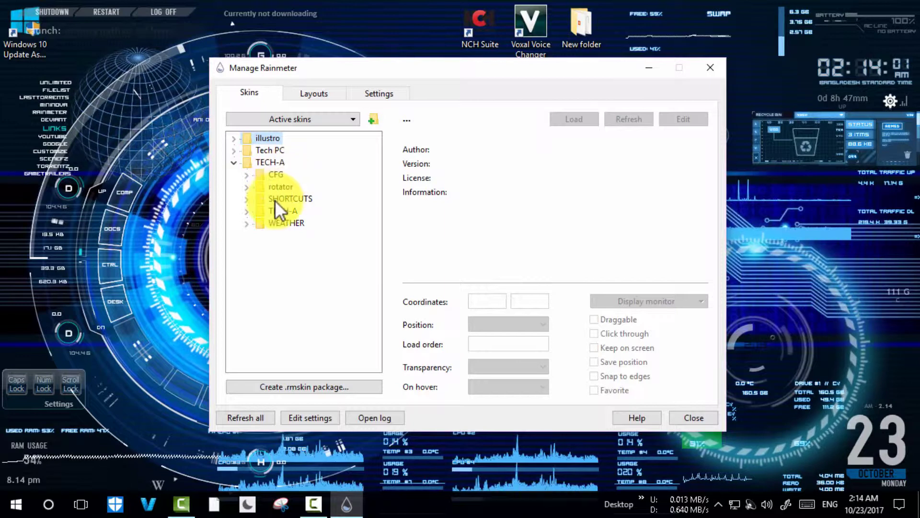
pyautogui.click(247, 186)
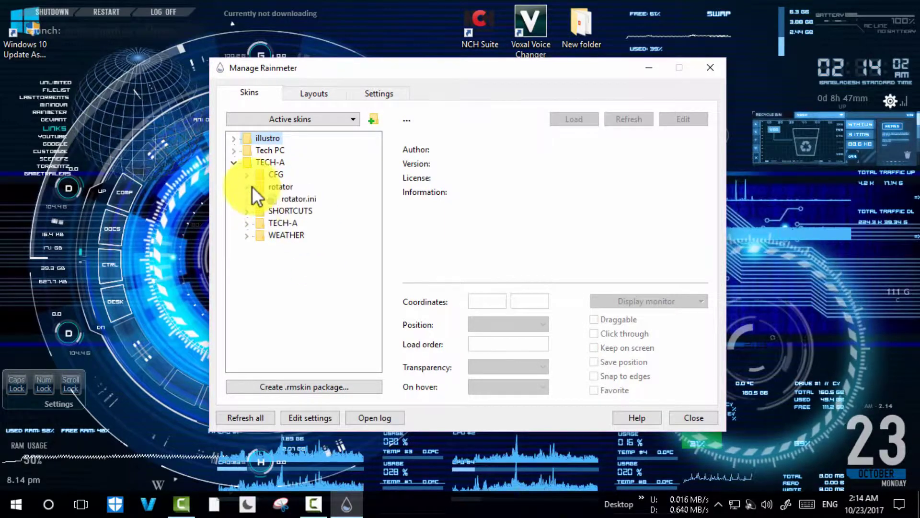
pyautogui.click(285, 222)
pyautogui.click(292, 261)
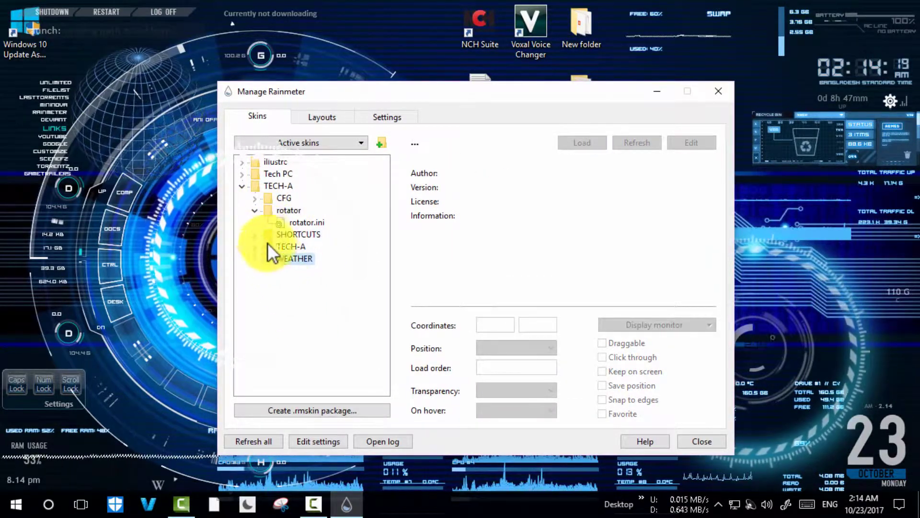
pyautogui.click(255, 211)
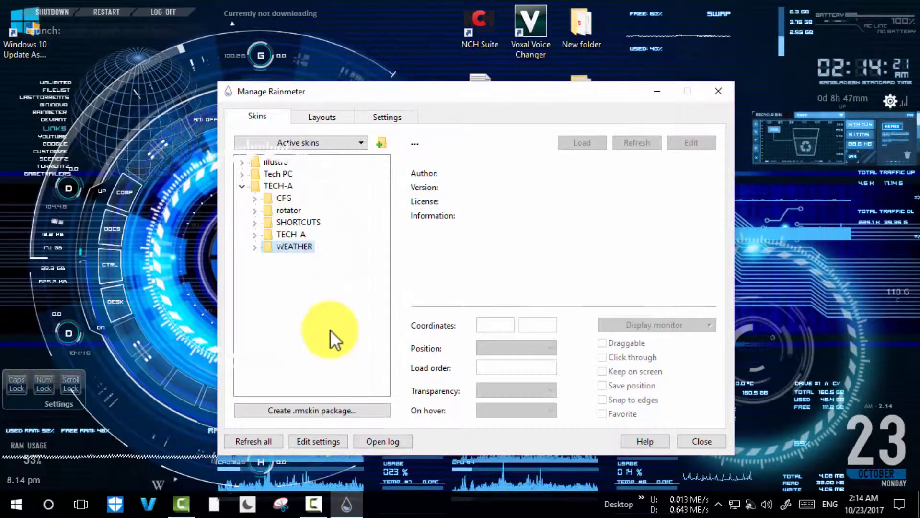
# - Look over Rainmeter's layouts and general settings, and return to the skin list
pyautogui.click(318, 116)
pyautogui.click(372, 117)
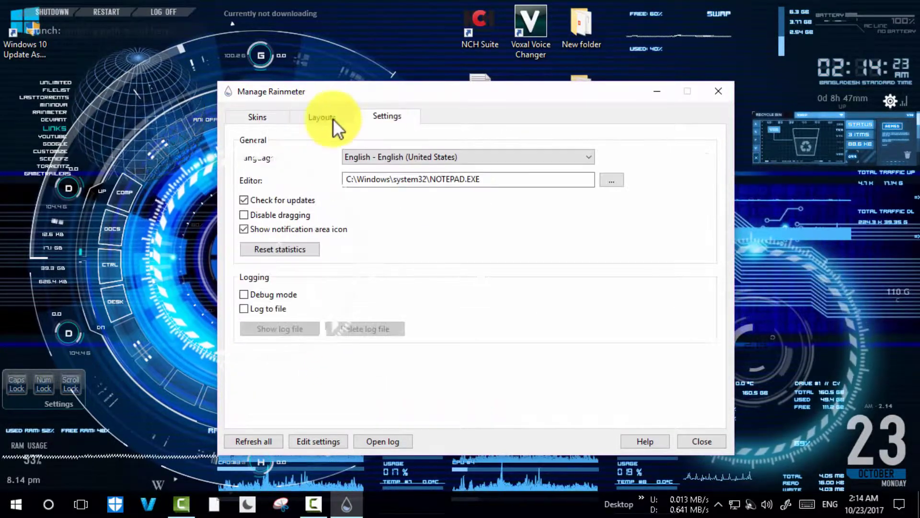
pyautogui.click(254, 117)
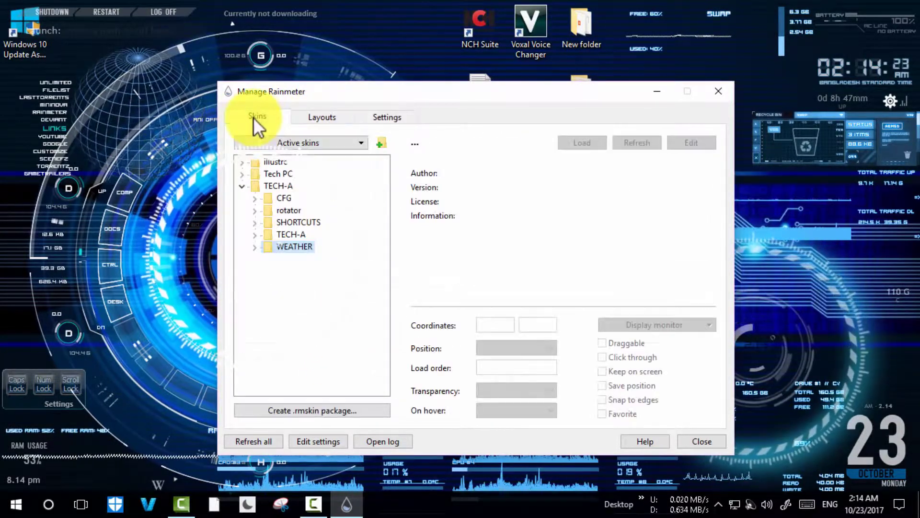
# - Toggle the VClouds Weather skin from TECH-A's WEATHER folder off and on, with the Manage Rainmeter window moved aside to reveal the desktop
pyautogui.click(256, 248)
pyautogui.click(306, 260)
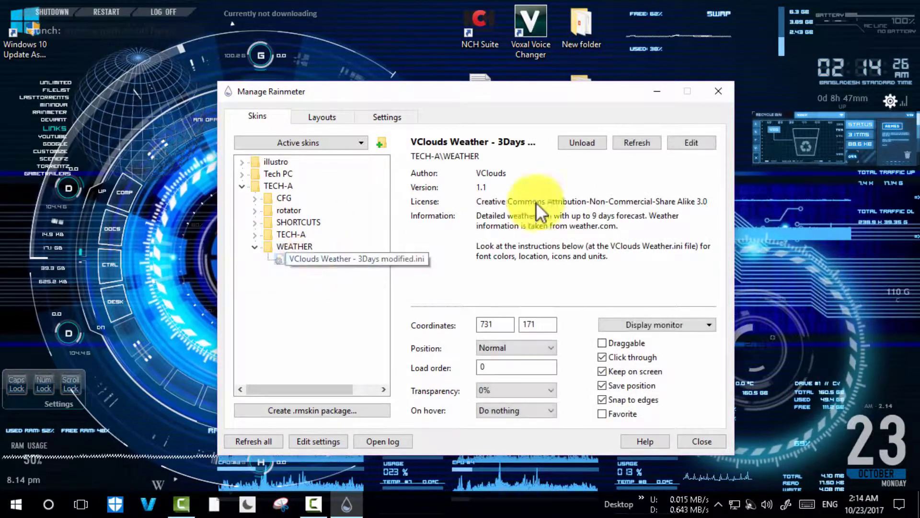
pyautogui.click(579, 142)
pyautogui.click(578, 142)
pyautogui.moveTo(581, 92); pyautogui.dragTo(161, 149)
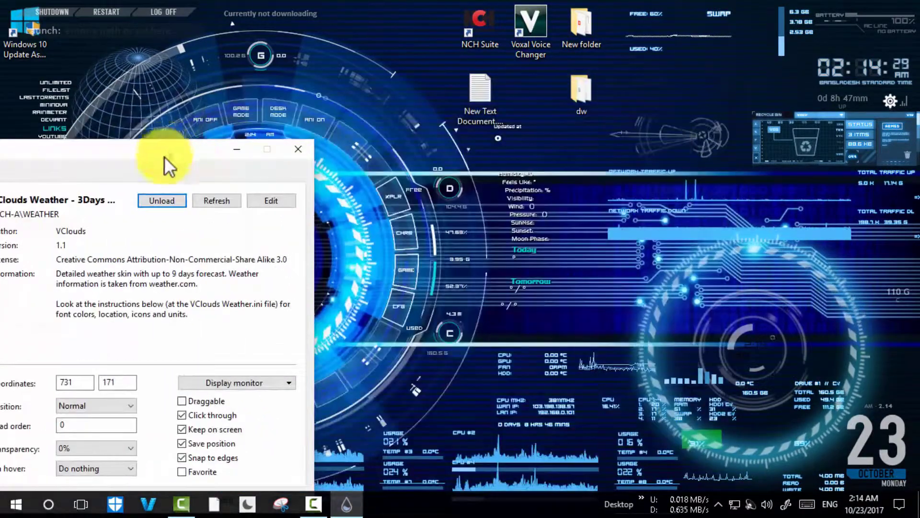
pyautogui.click(169, 198)
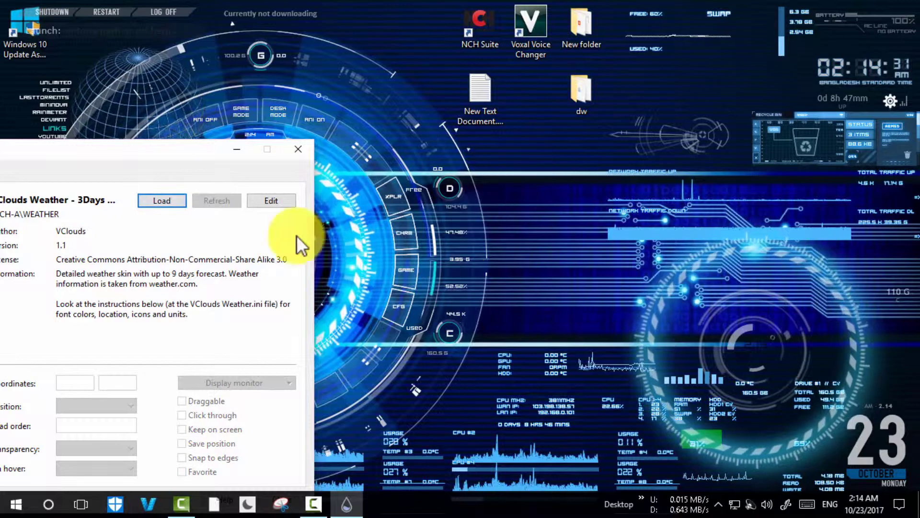
pyautogui.click(154, 201)
pyautogui.click(154, 200)
pyautogui.click(154, 200)
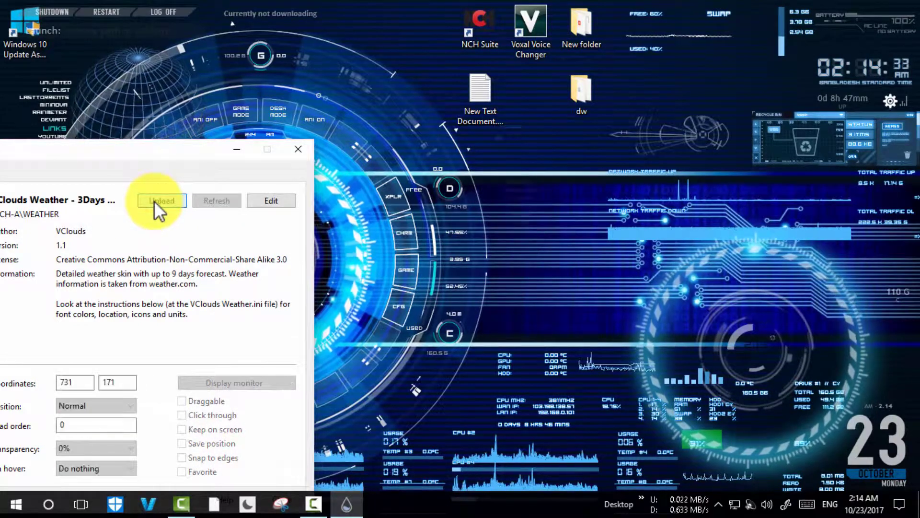
pyautogui.moveTo(146, 150); pyautogui.dragTo(554, 67)
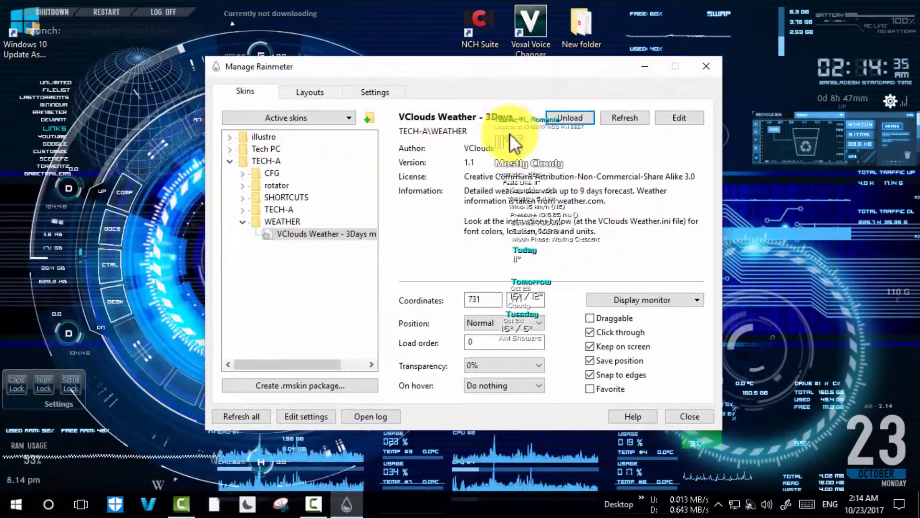
pyautogui.rightClick(427, 28)
pyautogui.click(458, 87)
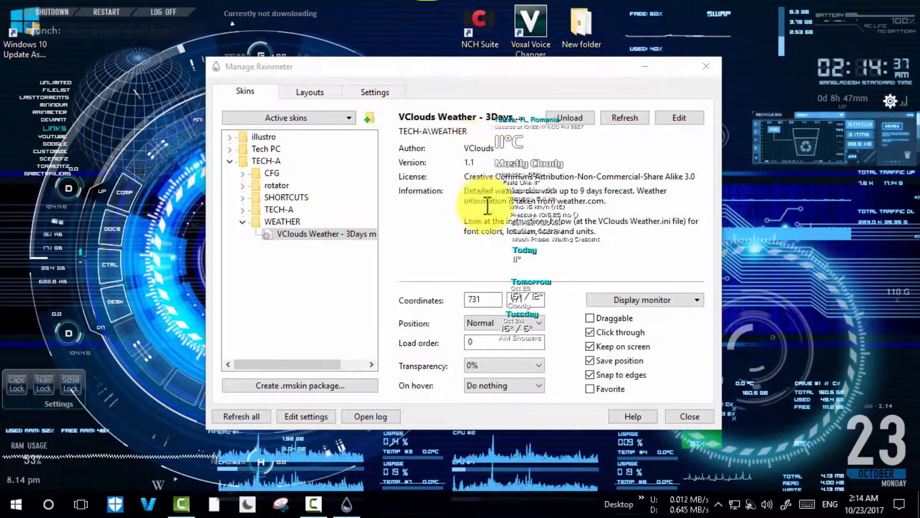
pyautogui.moveTo(490, 70); pyautogui.dragTo(502, 88)
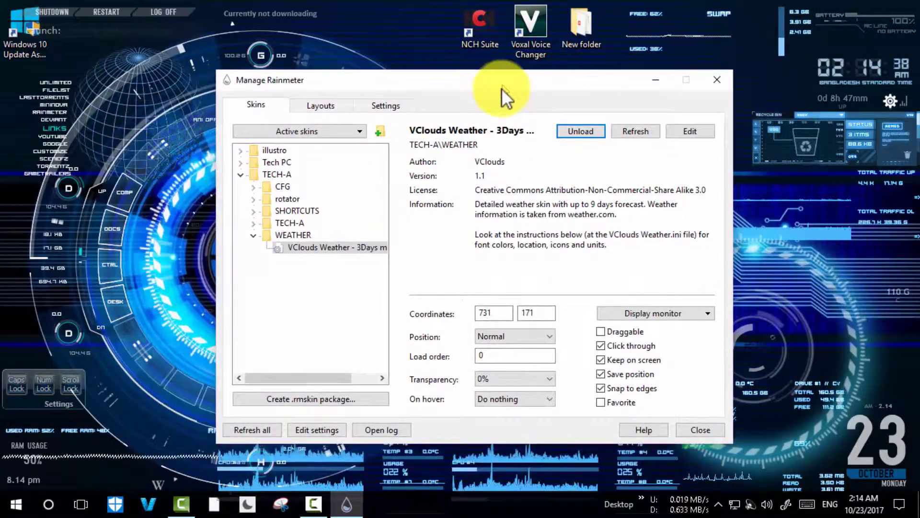
# - Examine the CPU skin variants in the inner TECH-A subfolder and the LINKS folder under SHORTCUTS, collapsing the folders again
pyautogui.click(254, 235)
pyautogui.click(253, 223)
pyautogui.click(297, 259)
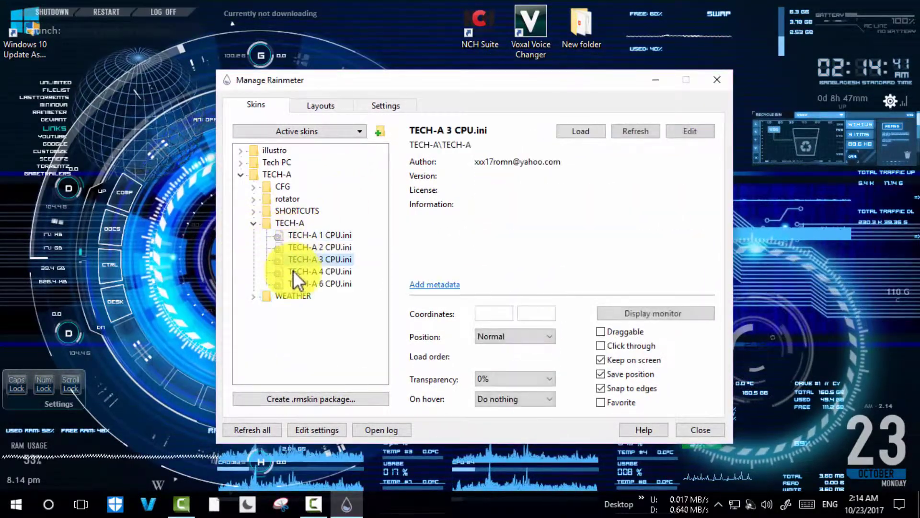
pyautogui.click(293, 271)
pyautogui.click(254, 211)
pyautogui.click(274, 223)
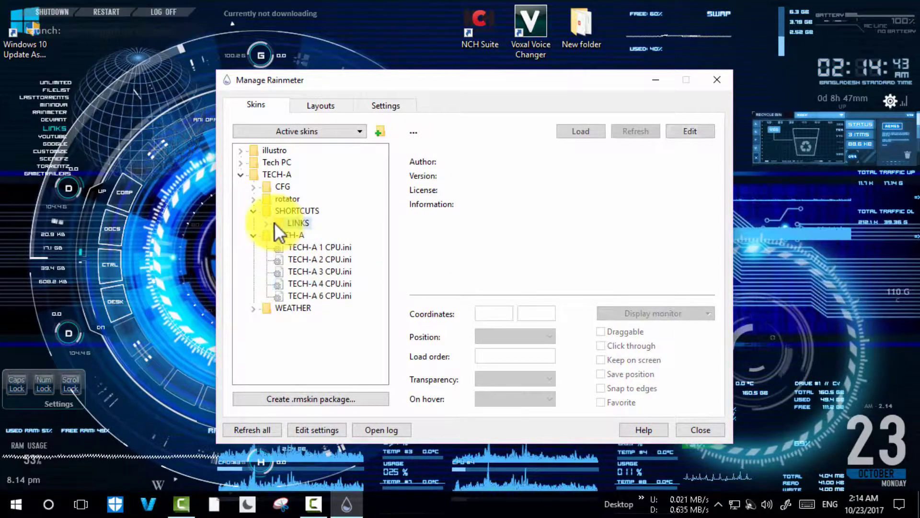
pyautogui.doubleClick(272, 222)
pyautogui.click(266, 222)
pyautogui.click(254, 235)
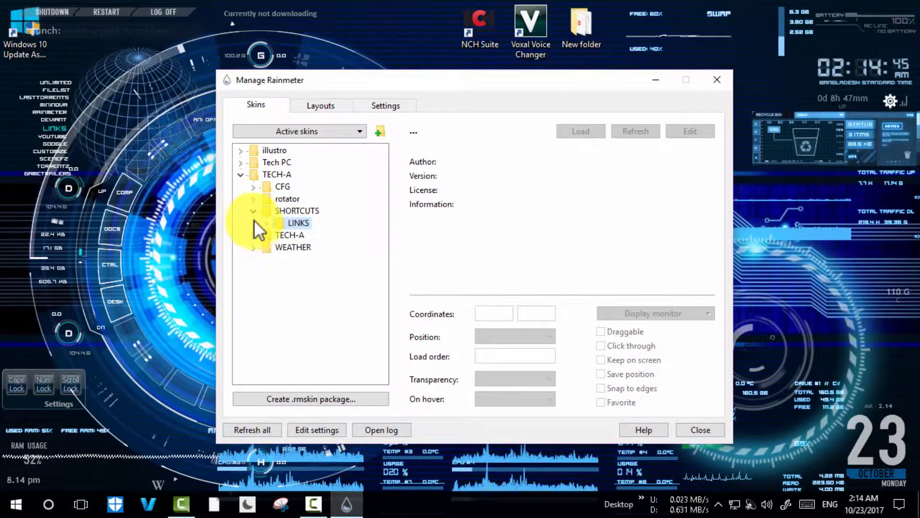
pyautogui.click(253, 211)
# - Load the configure.ini skin from TECH-A's CFG folder and unload it again, collapsing the skin folders
pyautogui.click(253, 187)
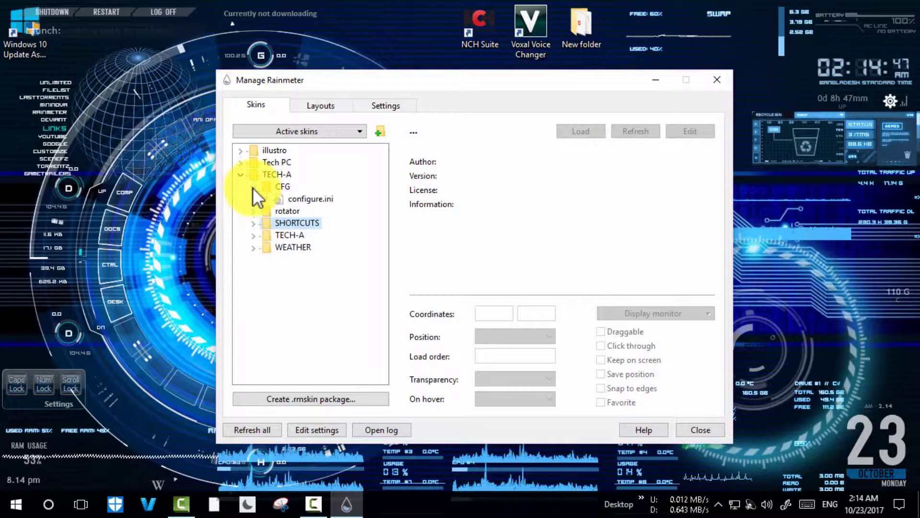
pyautogui.click(302, 198)
pyautogui.click(581, 131)
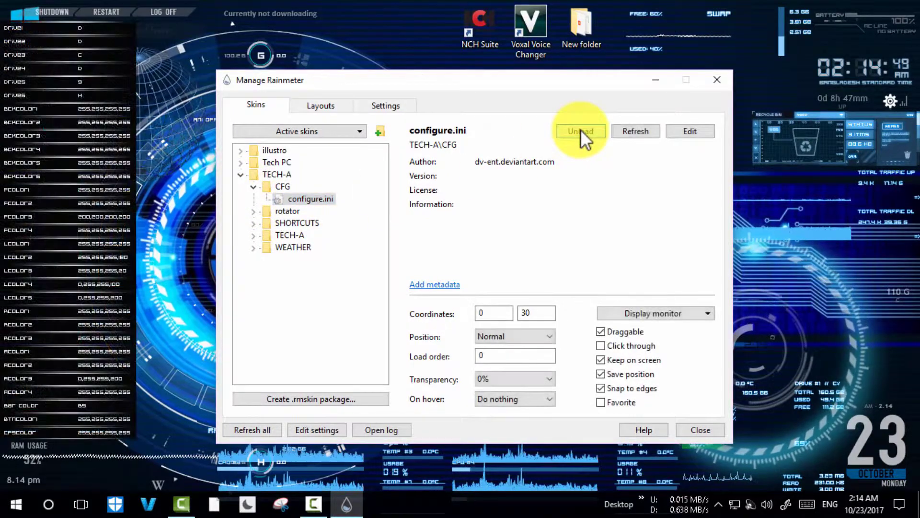
pyautogui.click(586, 134)
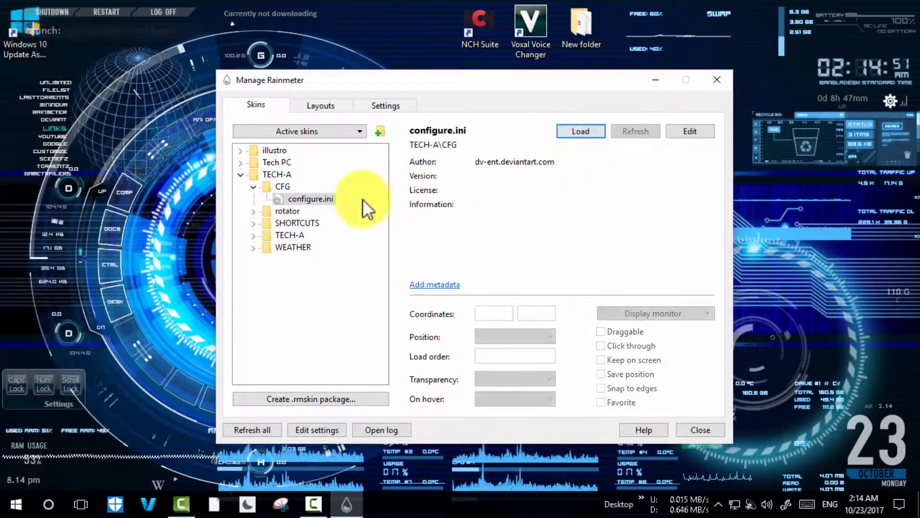
pyautogui.click(255, 186)
pyautogui.click(245, 177)
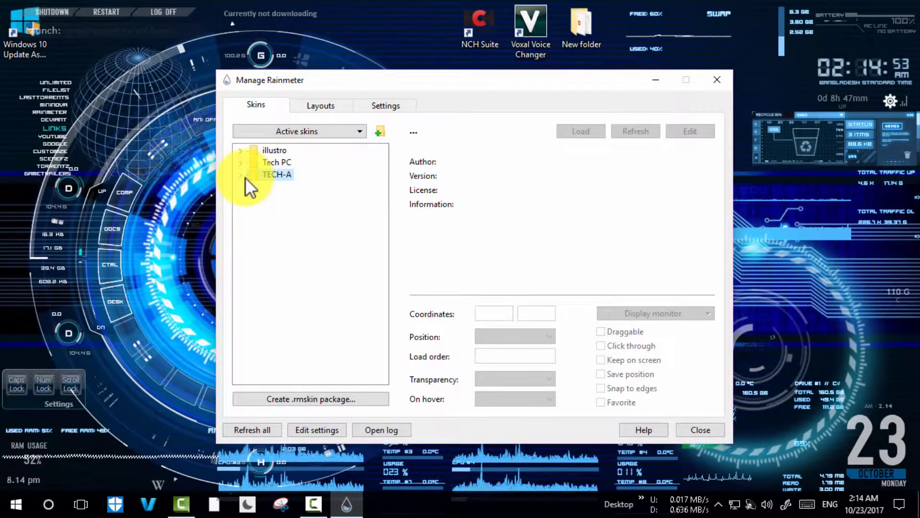
# - Review the SHORTCUTS and inner TECH-A subfolders once more and collapse the main TECH-A folder
pyautogui.click(245, 177)
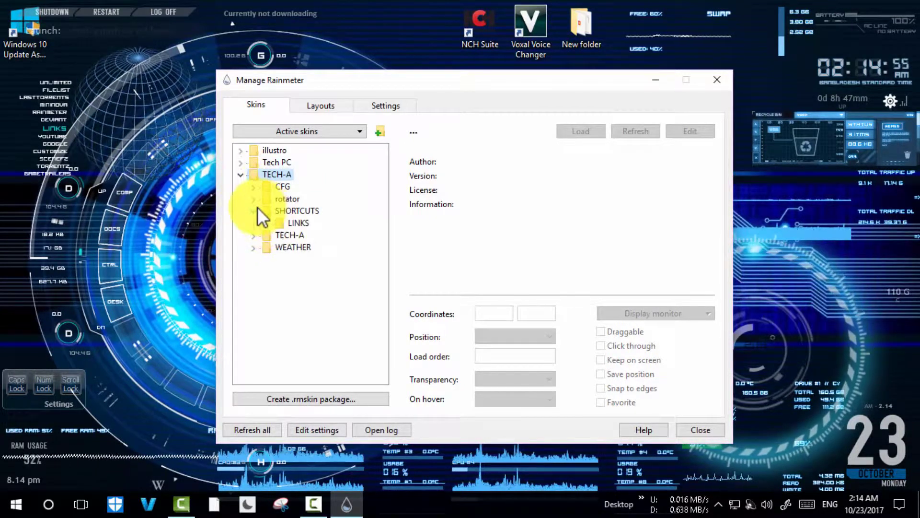
pyautogui.click(254, 223)
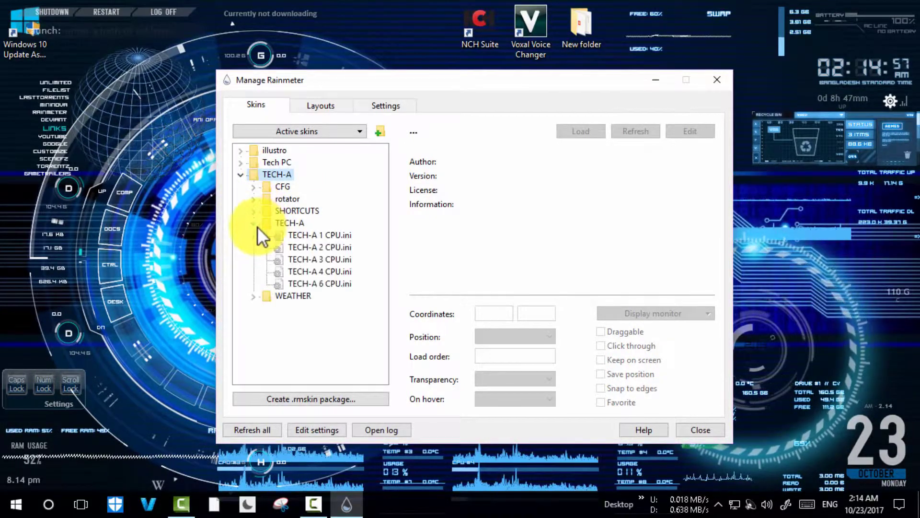
pyautogui.click(254, 223)
pyautogui.click(254, 235)
pyautogui.click(255, 238)
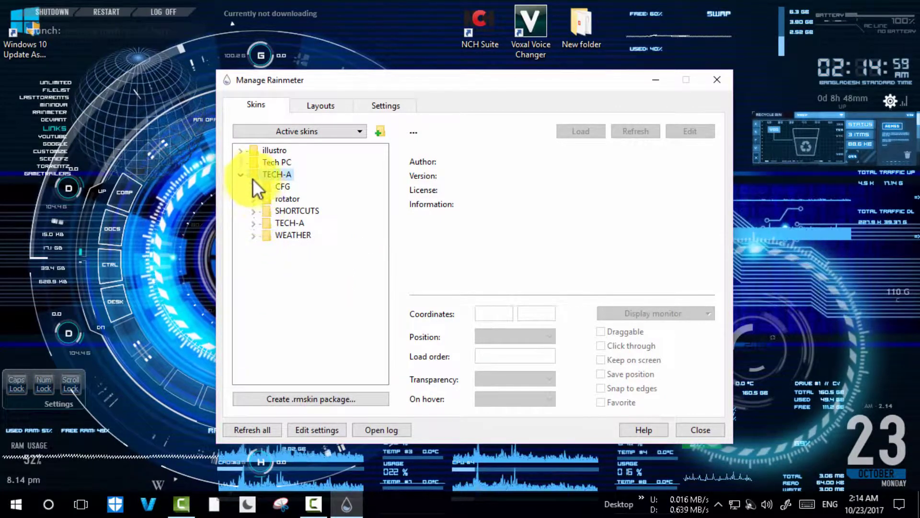
pyautogui.click(246, 177)
# - Expand the Tech PC skin folder and select the zzzxxx.ini skin in its animated subfolder
pyautogui.click(247, 164)
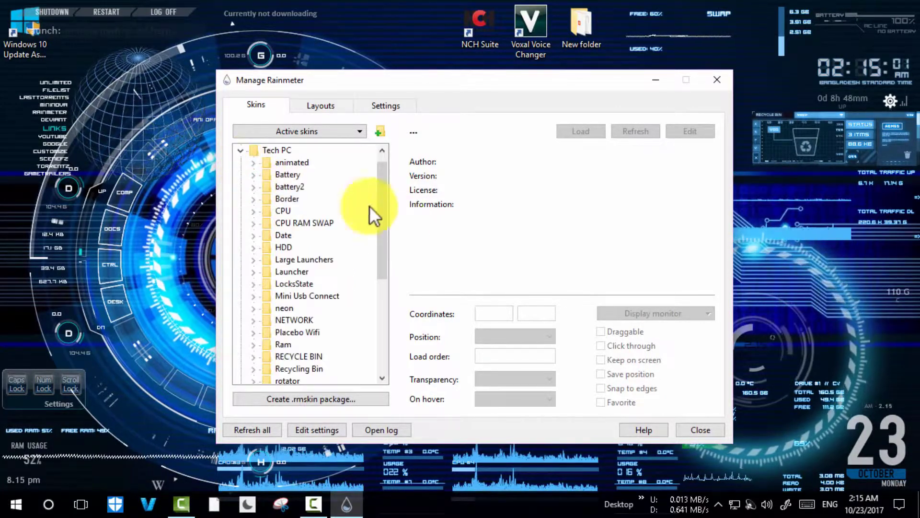
pyautogui.scroll(-5, 378, 230)
pyautogui.moveTo(375, 249); pyautogui.dragTo(357, 180)
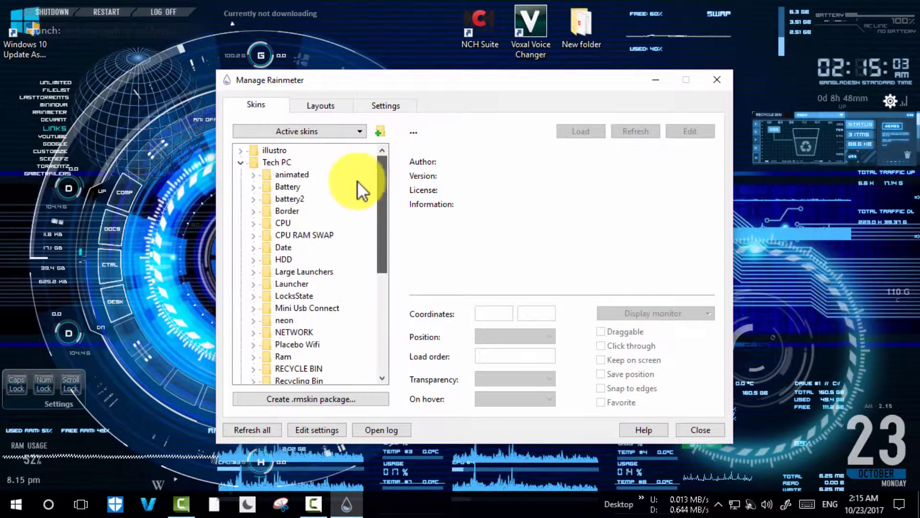
pyautogui.doubleClick(262, 175)
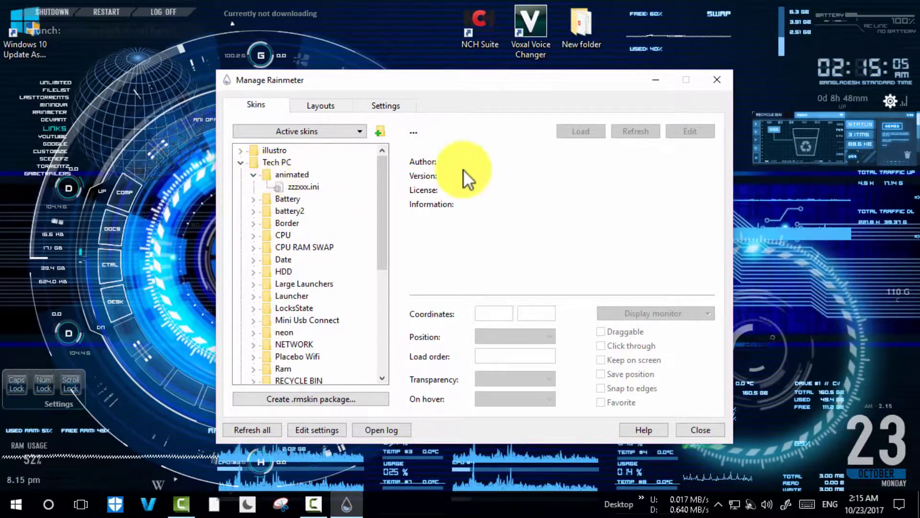
pyautogui.click(282, 186)
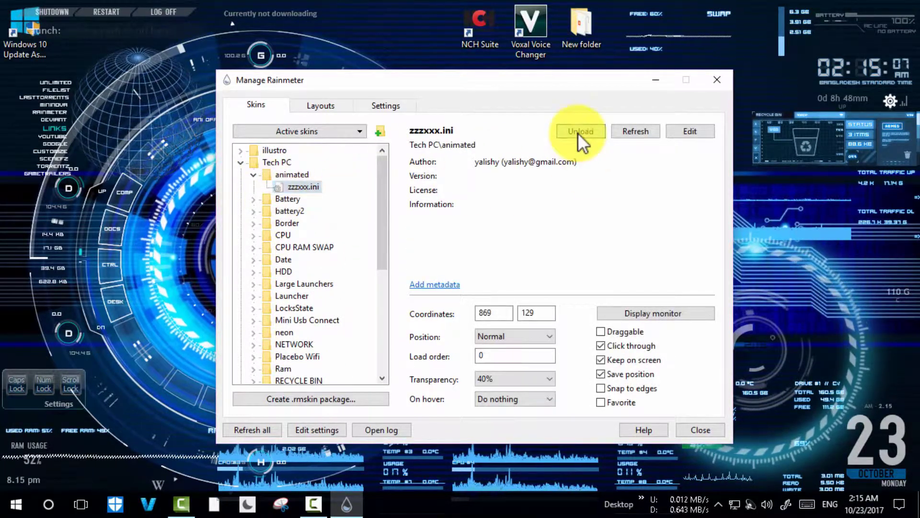
# - Toggle the zzzxxx.ini skin off and on, moving the Manage Rainmeter window aside to compare the desktop and back again
pyautogui.click(577, 133)
pyautogui.click(577, 133)
pyautogui.moveTo(581, 88); pyautogui.dragTo(254, 330)
pyautogui.click(264, 370)
pyautogui.click(264, 372)
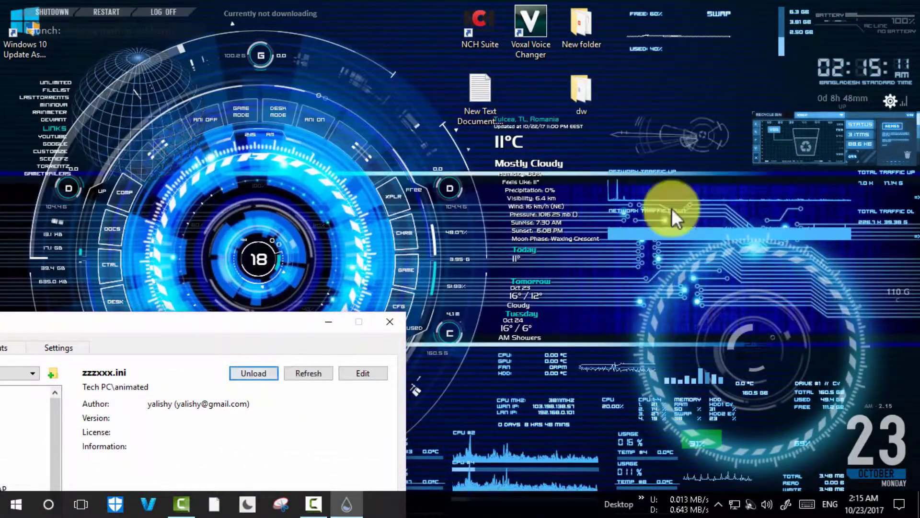
pyautogui.moveTo(281, 317); pyautogui.dragTo(706, 80)
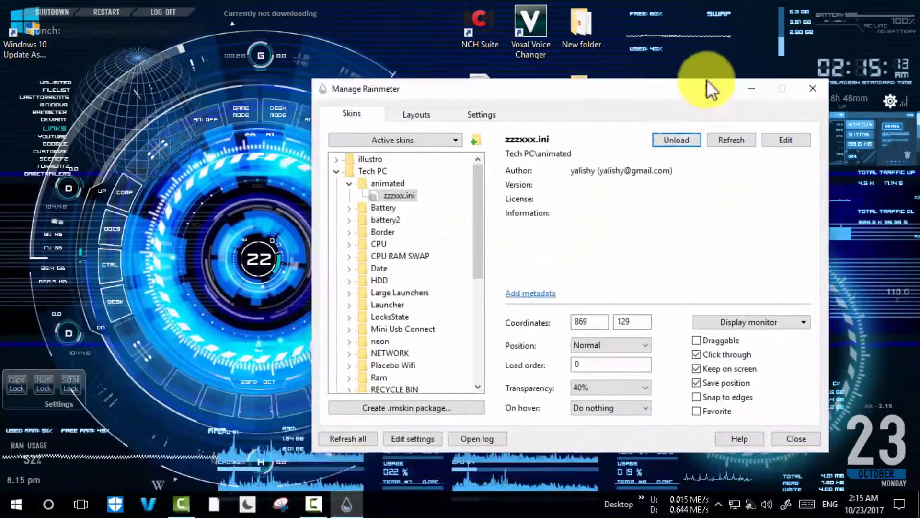
# - Collapse the animated folder and try to load Border 1366x768.ini from the Border folder, collapsing that folder too
pyautogui.click(351, 172)
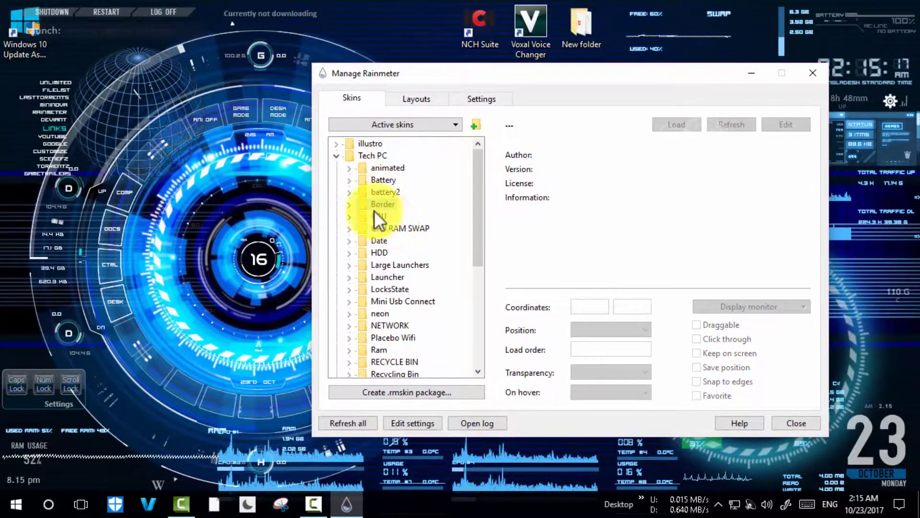
pyautogui.click(349, 205)
pyautogui.click(400, 215)
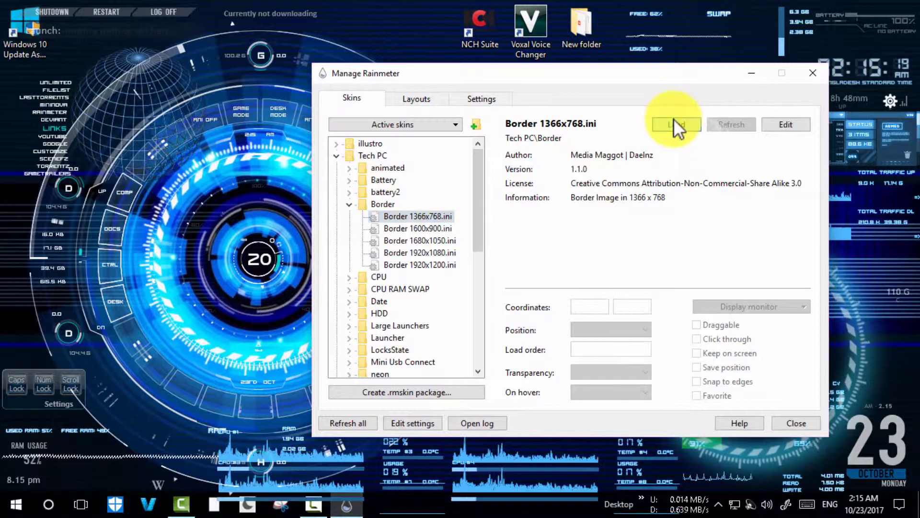
pyautogui.click(674, 119)
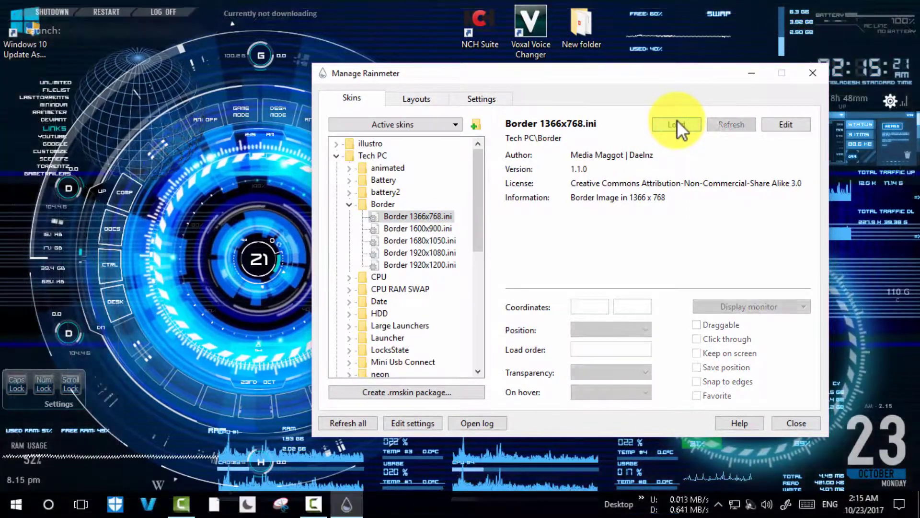
pyautogui.click(349, 203)
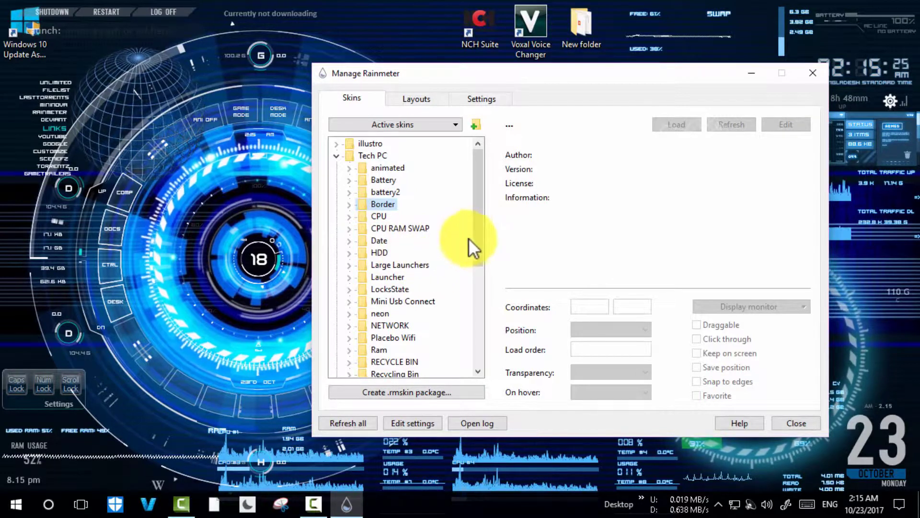
# - Expand the neon folder under Tech PC and select the neon2.ini skin
pyautogui.moveTo(477, 237); pyautogui.dragTo(479, 272)
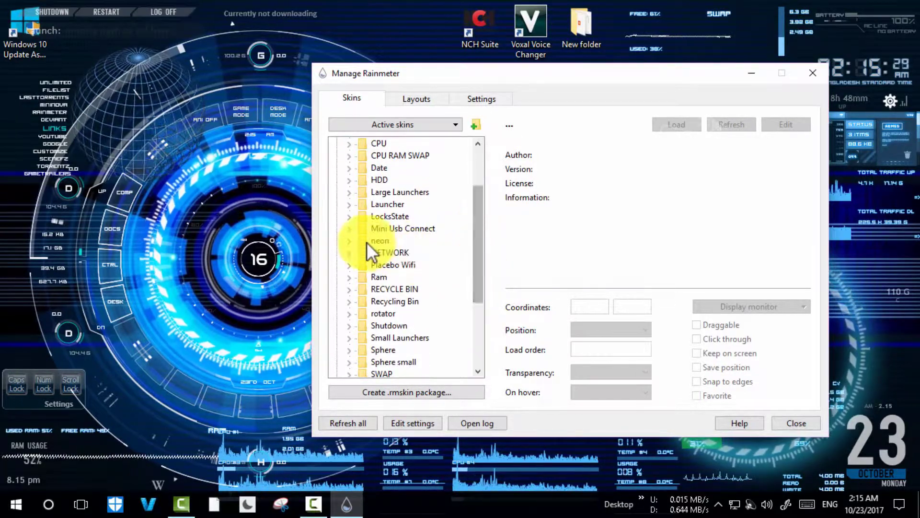
pyautogui.click(348, 241)
pyautogui.click(373, 253)
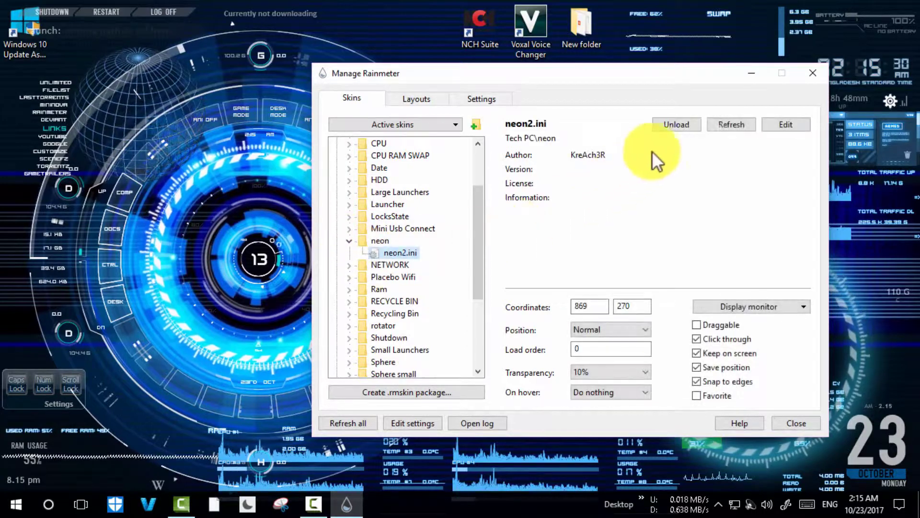
# - Toggle the neon2.ini skin off and on, moving the Manage Rainmeter window aside and refreshing the desktop to compare
pyautogui.click(668, 124)
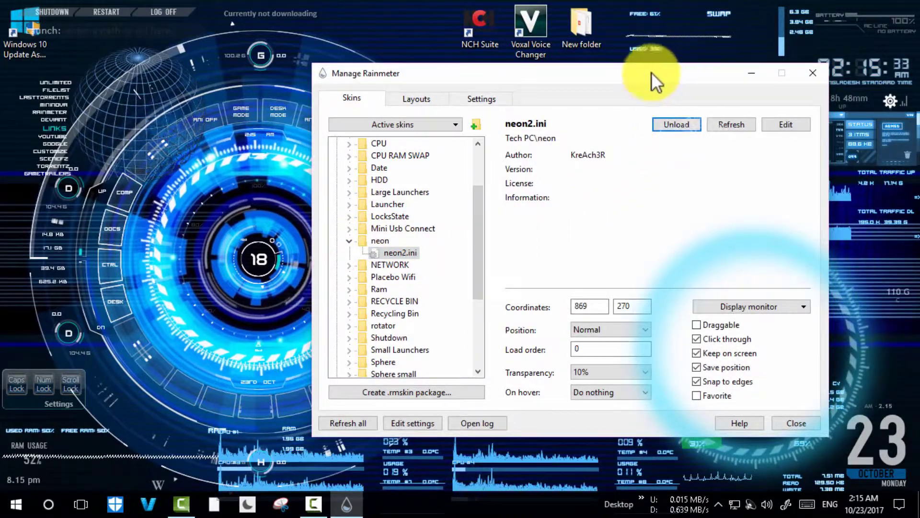
pyautogui.moveTo(651, 76); pyautogui.dragTo(408, 93)
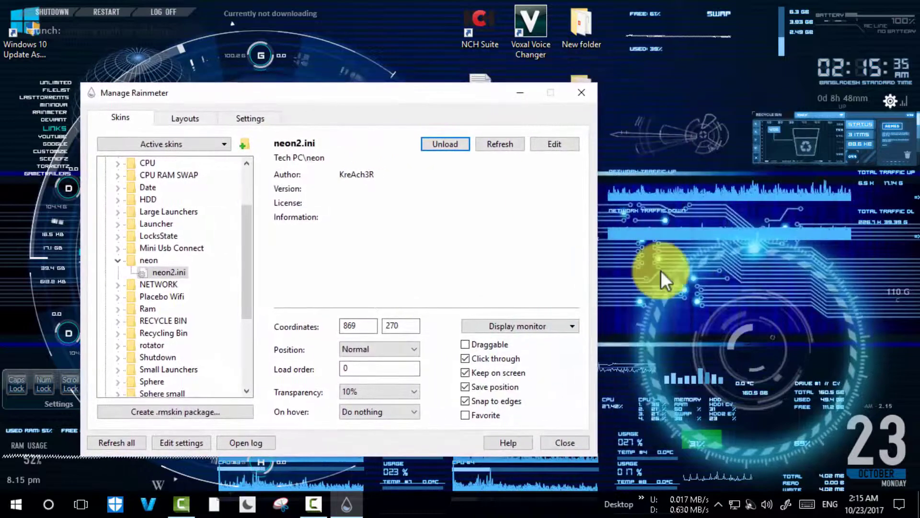
pyautogui.rightClick(674, 91)
pyautogui.click(707, 152)
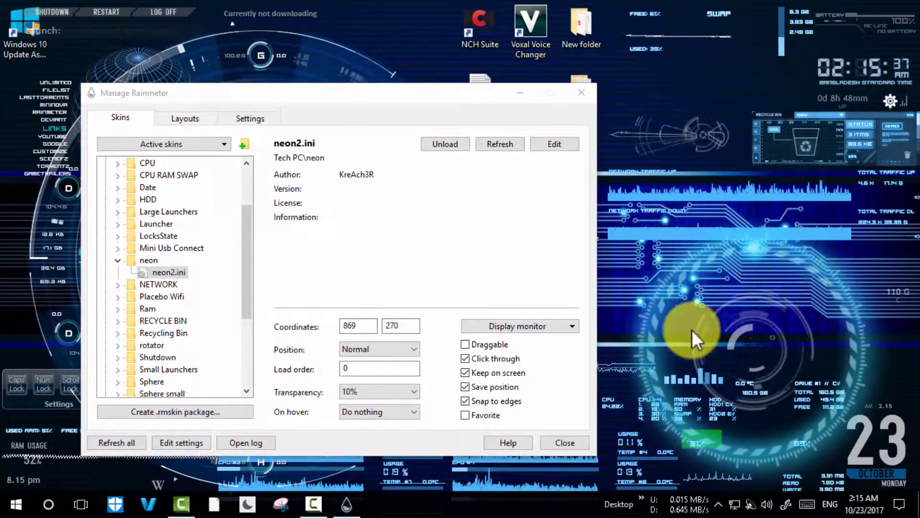
pyautogui.click(444, 144)
pyautogui.click(442, 142)
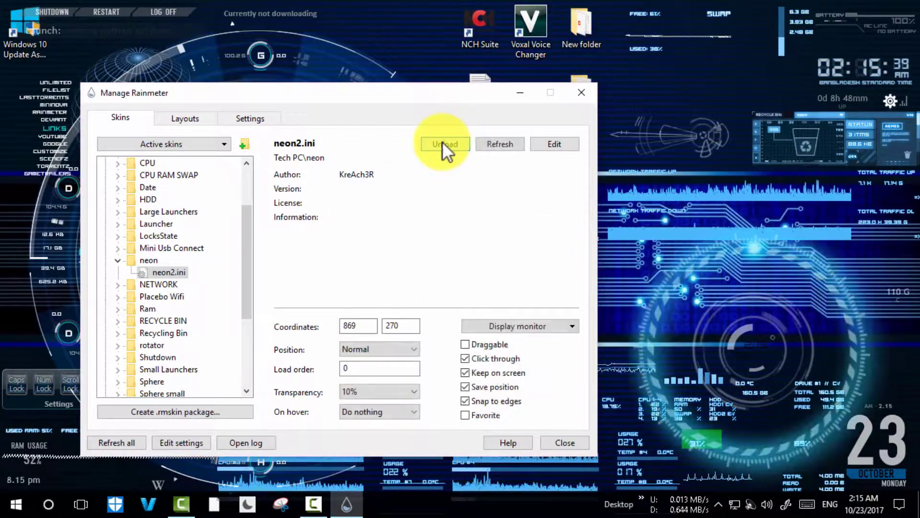
pyautogui.moveTo(416, 94); pyautogui.dragTo(567, 55)
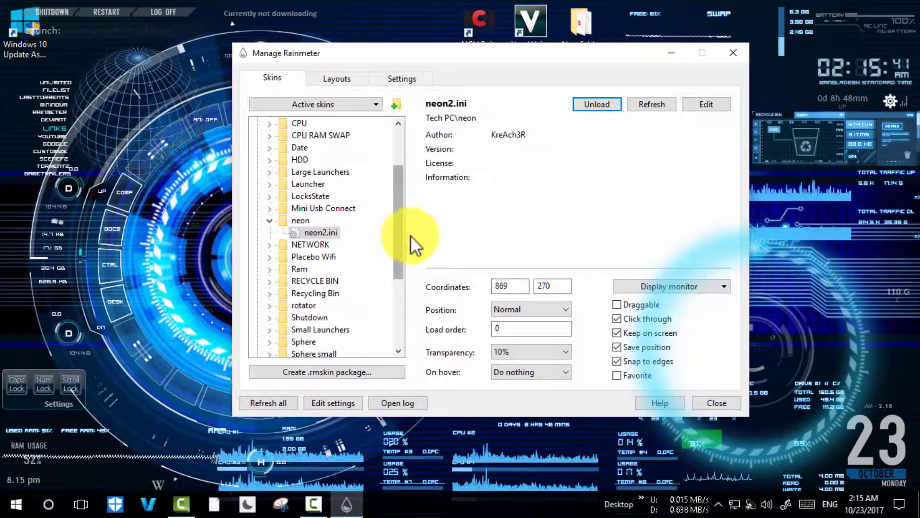
# - Refresh the desktop, reposition the Manage Rainmeter window slightly and collapse the neon folder
pyautogui.scroll(-1, 401, 243)
pyautogui.rightClick(402, 5)
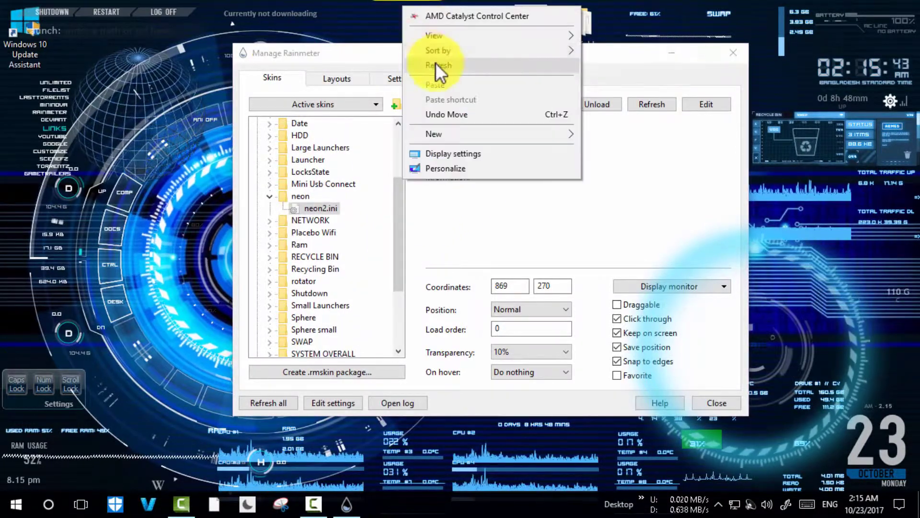
pyautogui.click(435, 63)
pyautogui.moveTo(437, 59); pyautogui.dragTo(424, 70)
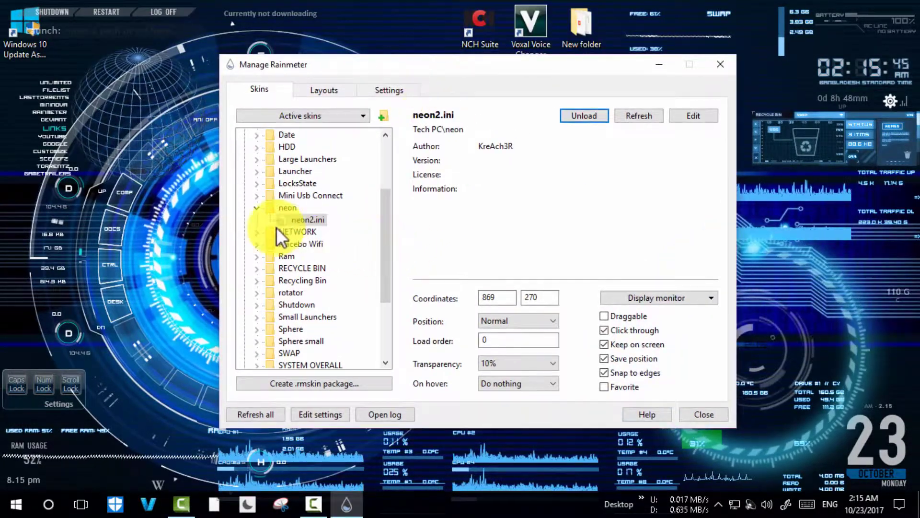
pyautogui.click(257, 208)
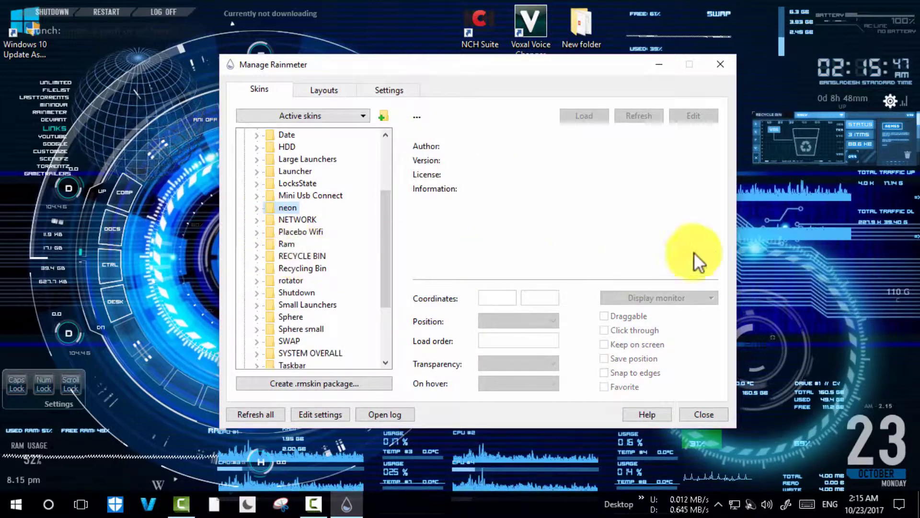
# - Expand the Sphere folder under Tech PC and select the Sphere RAW BIG.ini skin
pyautogui.moveTo(382, 231); pyautogui.dragTo(379, 262)
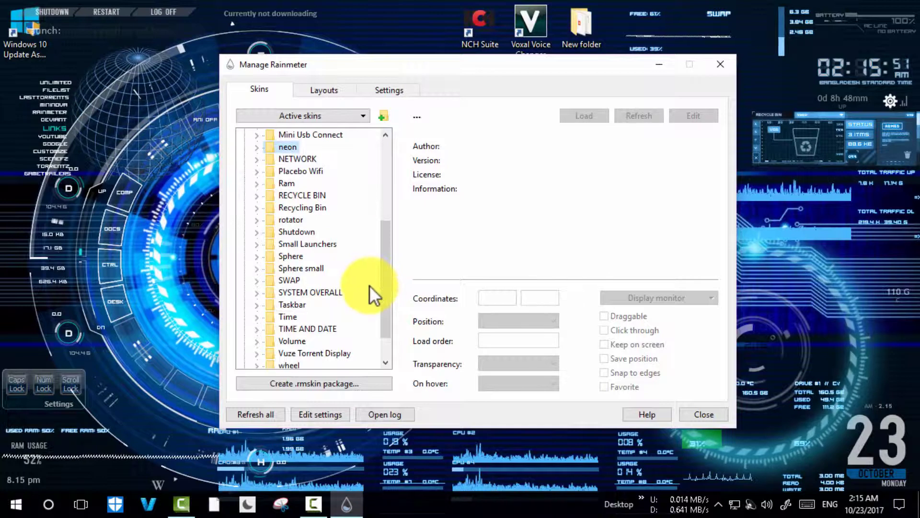
pyautogui.moveTo(390, 283); pyautogui.dragTo(395, 312)
pyautogui.doubleClick(268, 223)
pyautogui.click(304, 233)
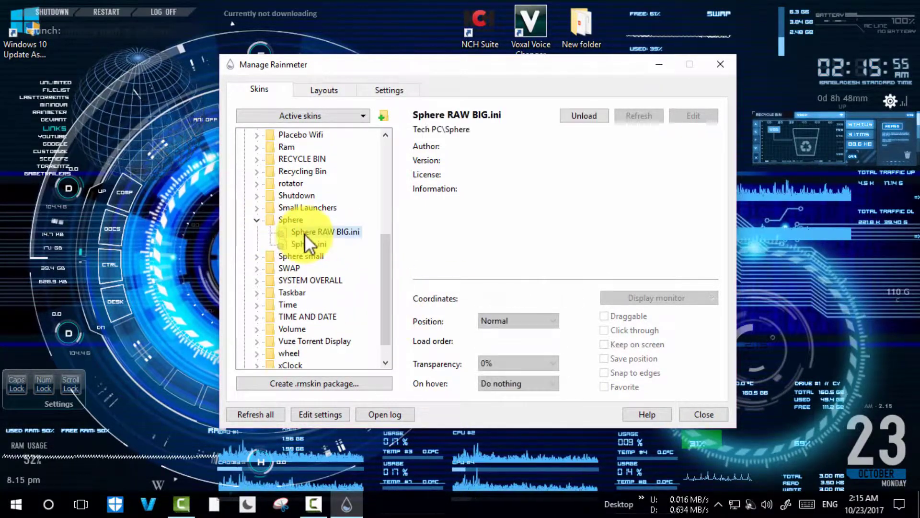
pyautogui.click(309, 244)
pyautogui.click(308, 231)
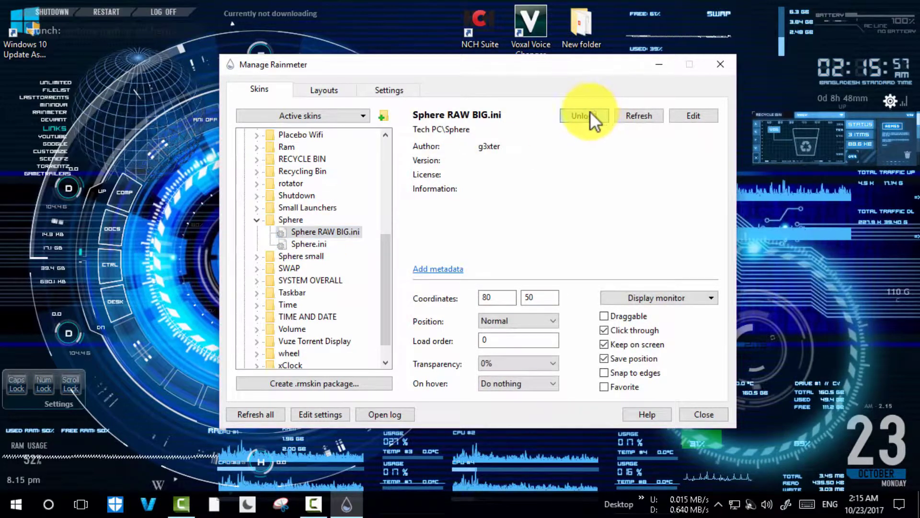
# - Unload and reload the Sphere RAW BIG.ini skin several times to compare the desktop with and without it
pyautogui.click(590, 113)
pyautogui.click(579, 114)
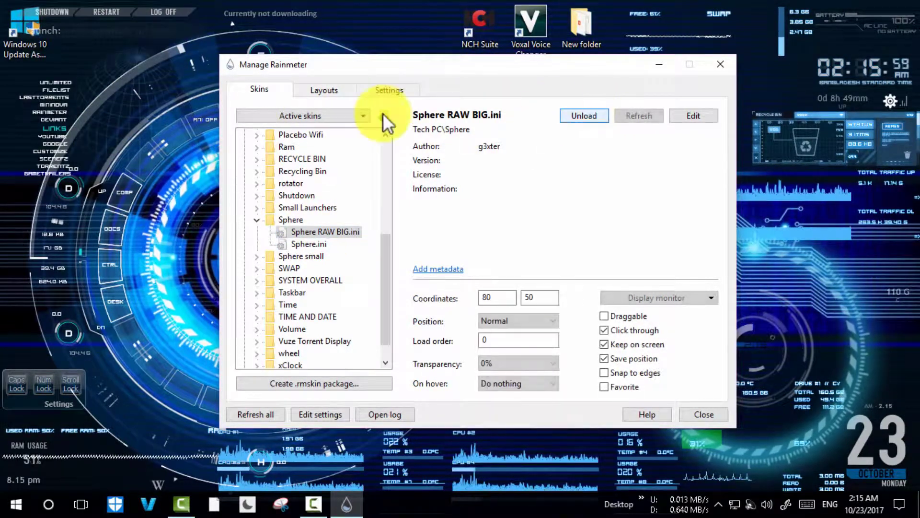
pyautogui.click(571, 114)
pyautogui.click(571, 111)
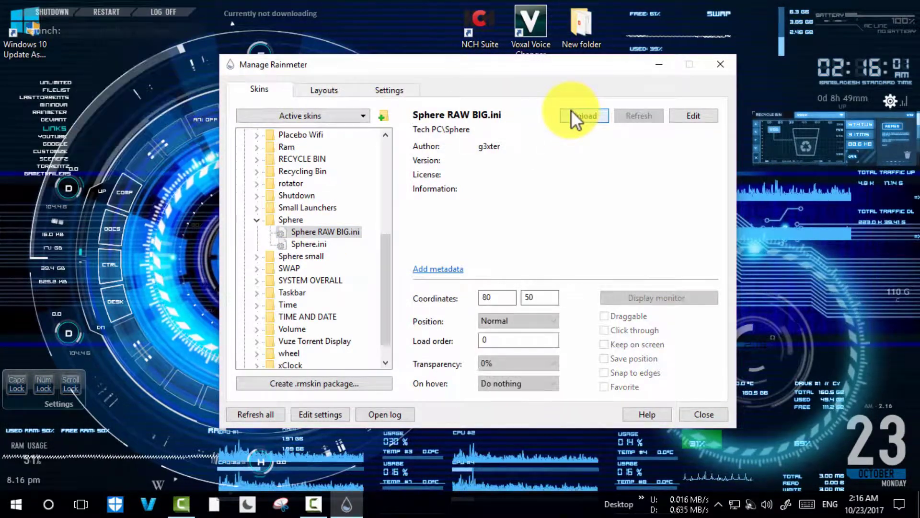
pyautogui.click(571, 111)
pyautogui.click(569, 111)
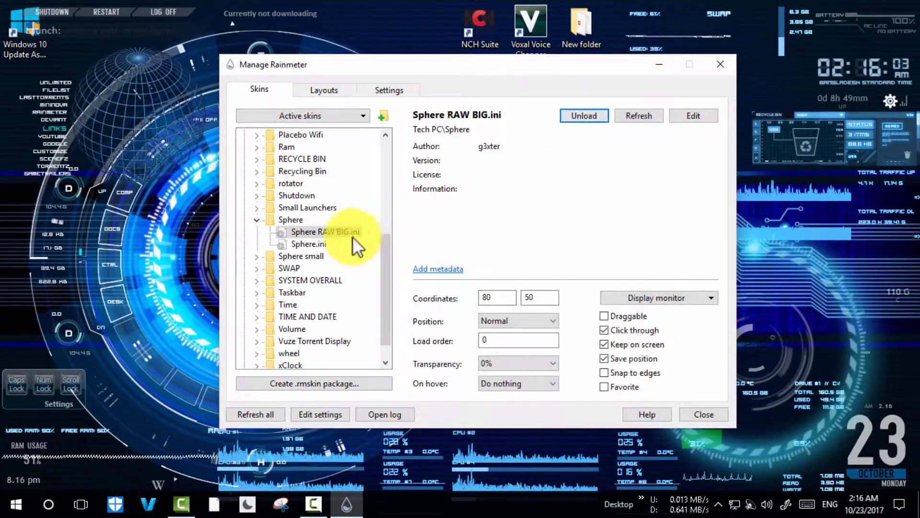
# - Expand the Sphere small folder, look through the remaining Tech PC folders and close the Manage Rainmeter window
pyautogui.click(262, 258)
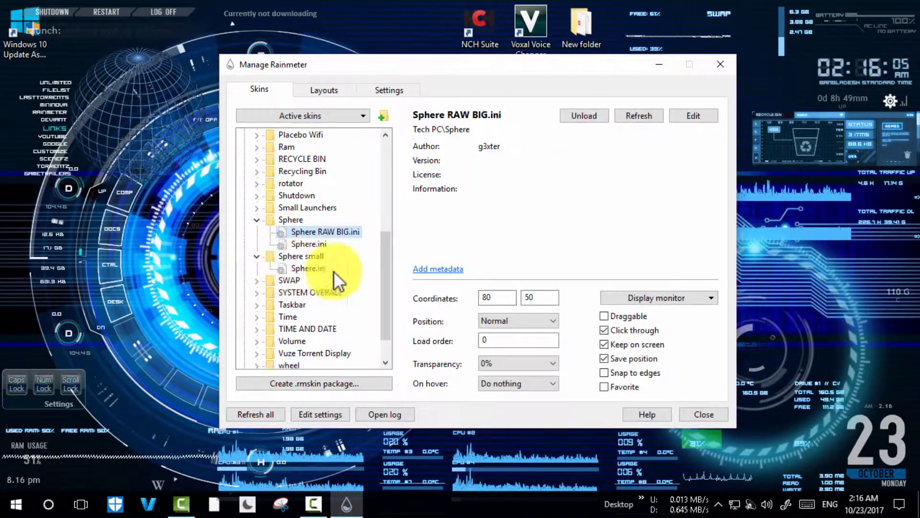
pyautogui.moveTo(382, 294); pyautogui.dragTo(390, 335)
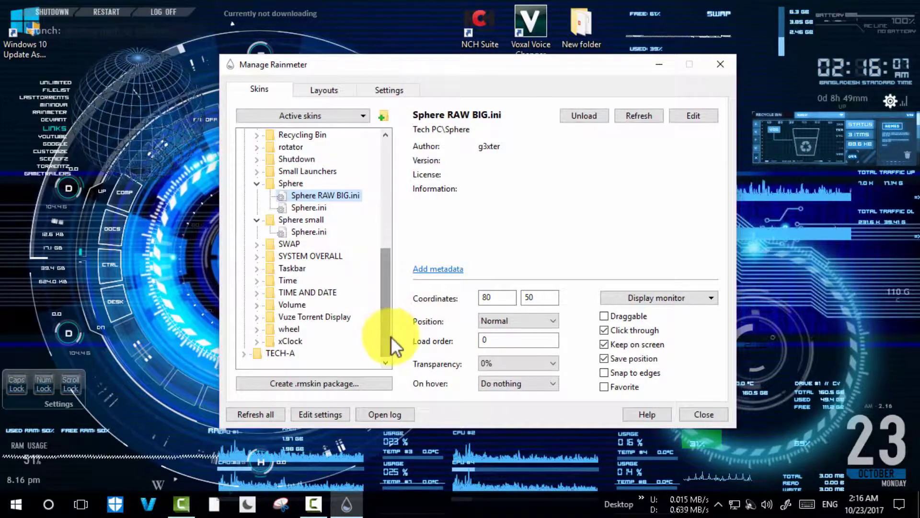
pyautogui.click(717, 64)
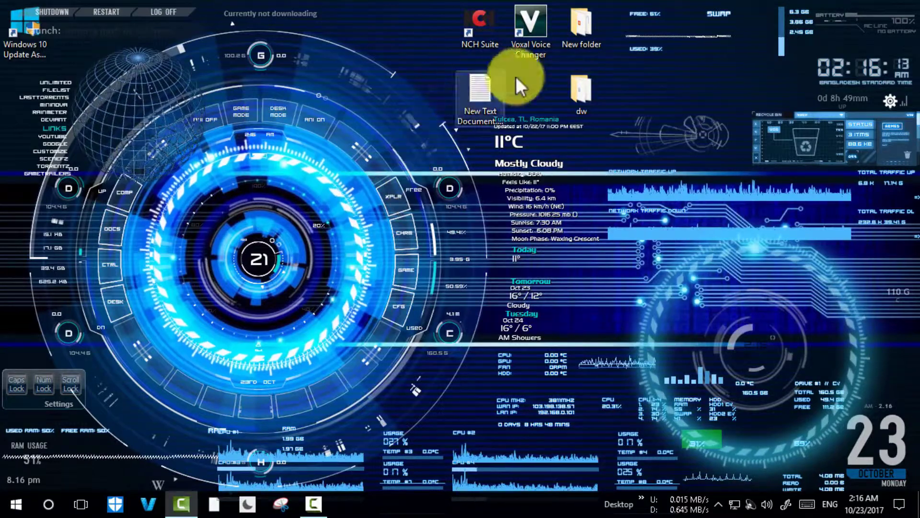
# - Reopen the Manage Rainmeter window from the hidden tray icons and select zzzxxx.ini in the Tech PC animated folder
pyautogui.click(717, 504)
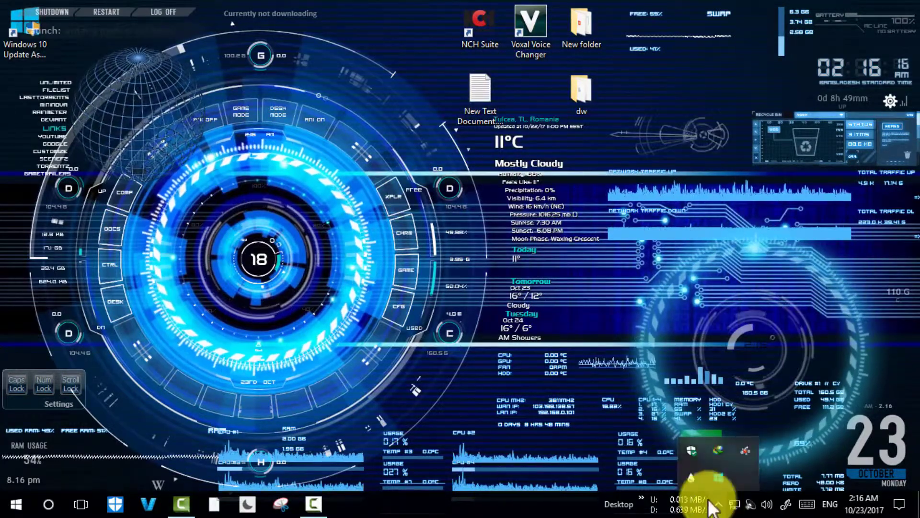
pyautogui.click(694, 481)
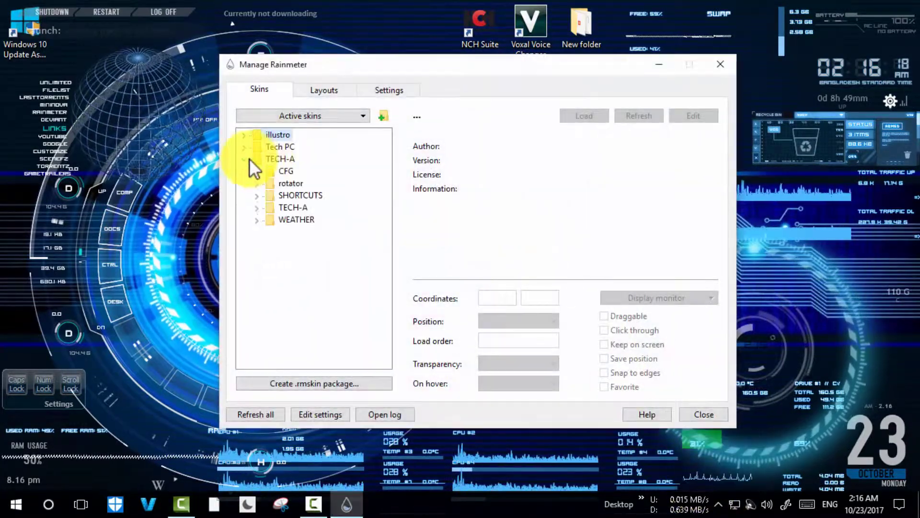
pyautogui.click(244, 147)
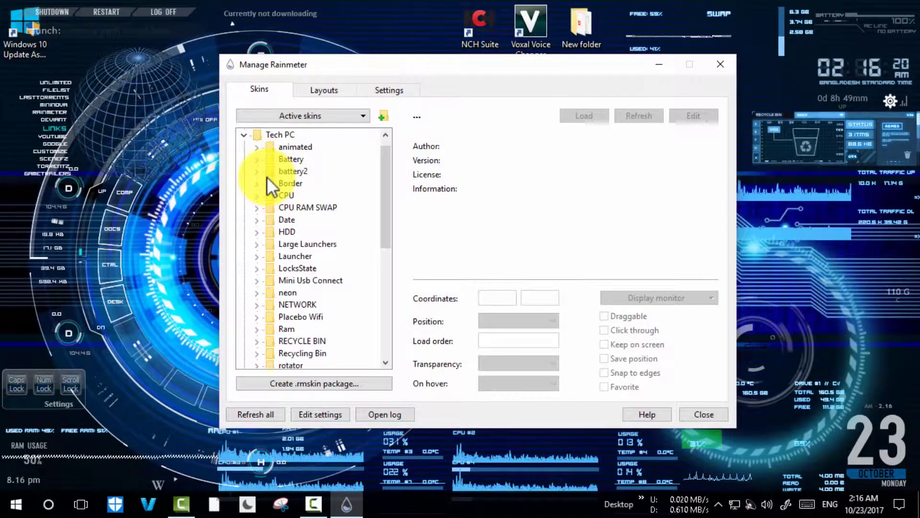
pyautogui.click(257, 147)
pyautogui.click(302, 160)
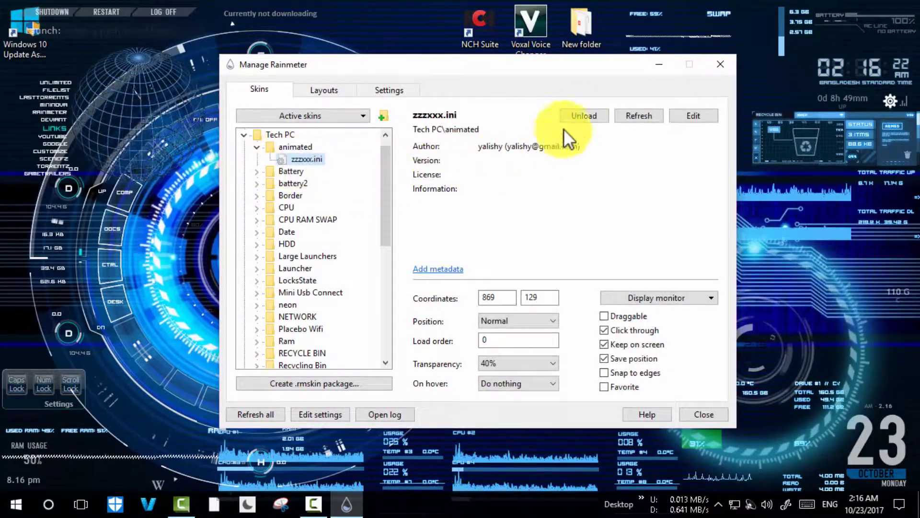
# - Unload and reload the zzzxxx.ini skin, moving the Manage Rainmeter window off the weather and animated graphics to compare
pyautogui.click(577, 114)
pyautogui.click(577, 115)
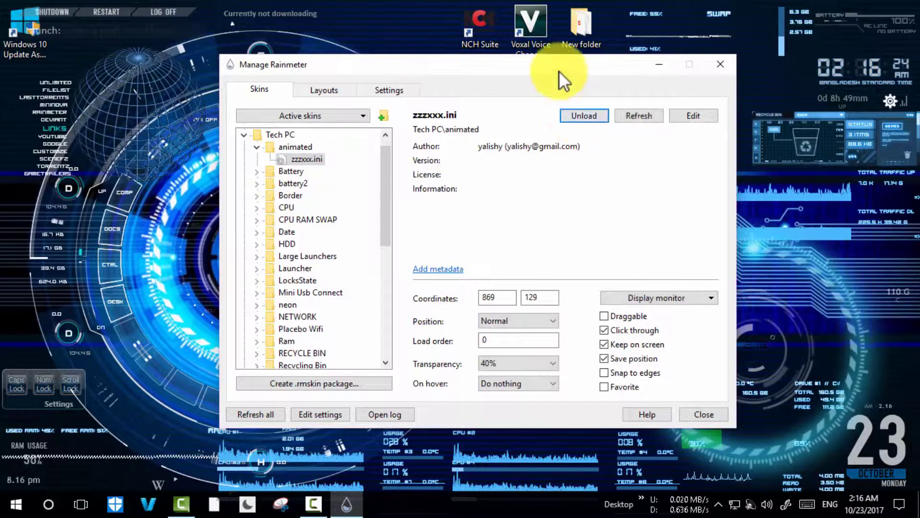
pyautogui.moveTo(559, 70); pyautogui.dragTo(243, 312)
pyautogui.click(263, 356)
pyautogui.click(262, 357)
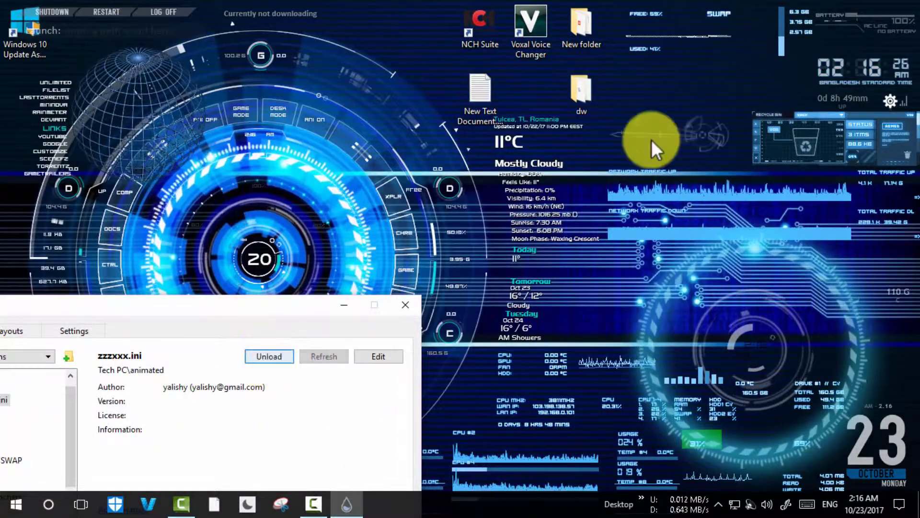
pyautogui.moveTo(287, 312); pyautogui.dragTo(295, 89)
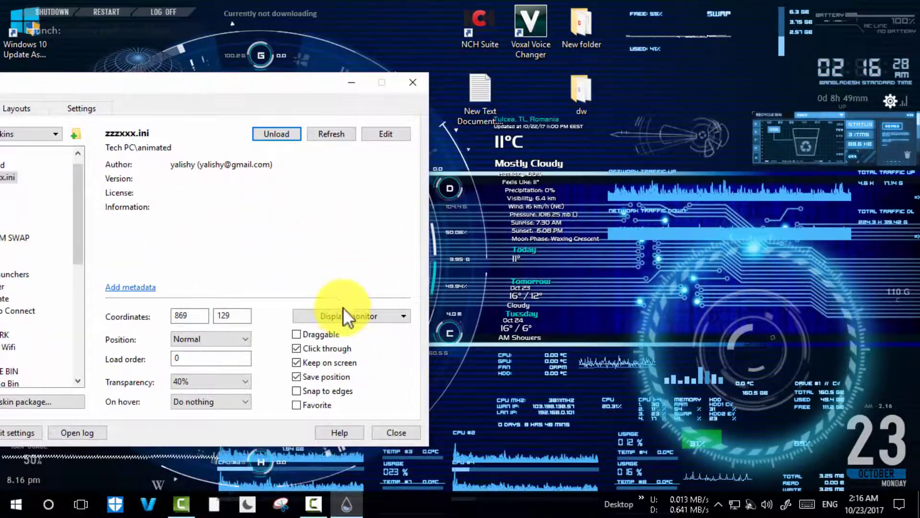
# - Turn off Click through for the zzzxxx.ini skin and move its animated graphic on the desktop to coordinates 878, 135
pyautogui.click(342, 348)
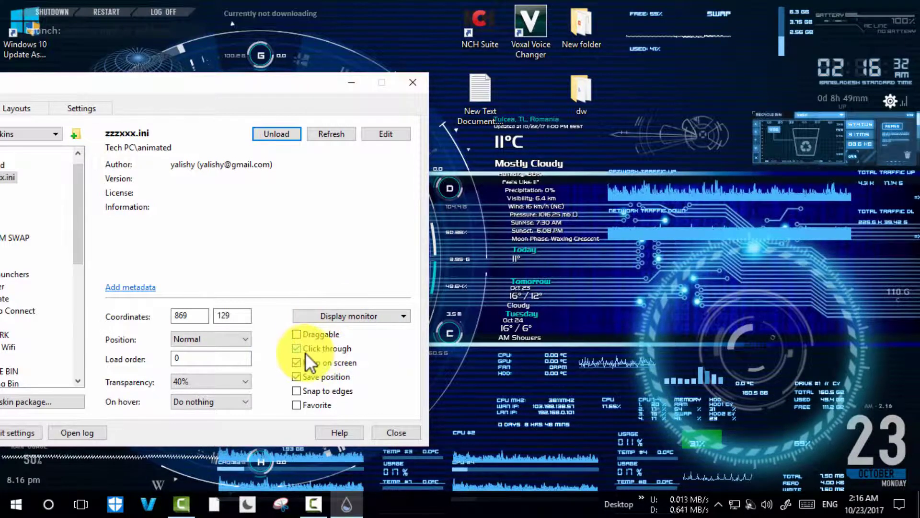
pyautogui.click(300, 351)
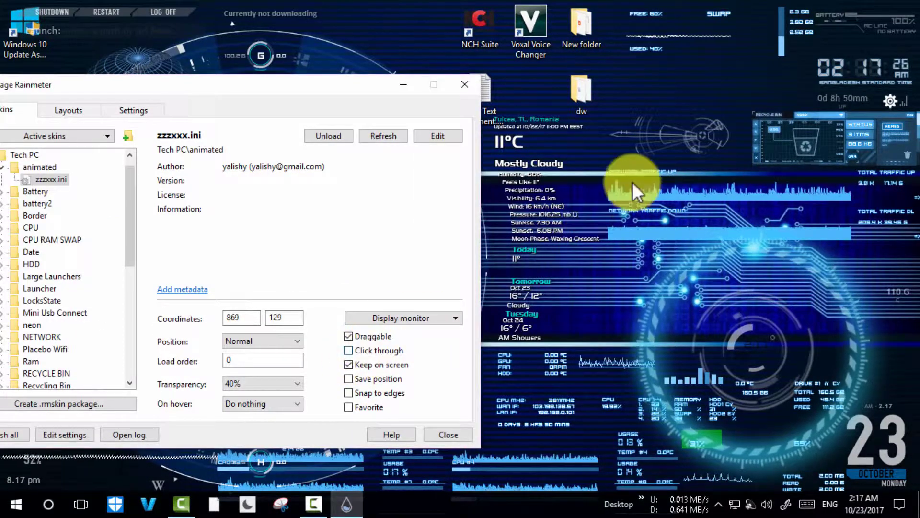
pyautogui.click(689, 136)
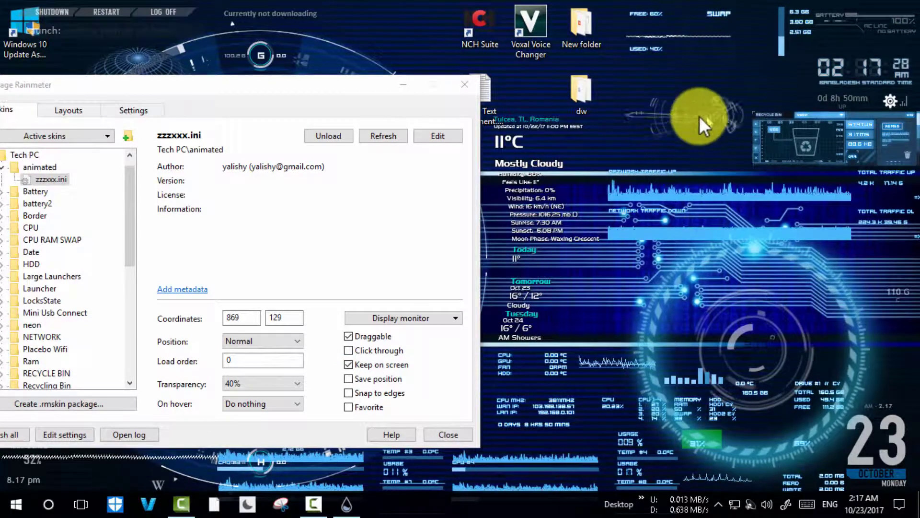
pyautogui.moveTo(699, 117); pyautogui.dragTo(704, 121)
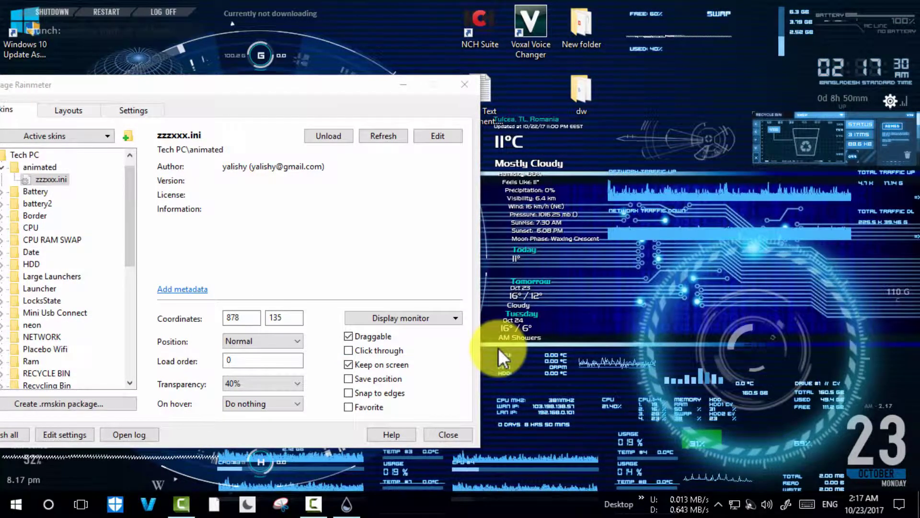
# - Keep zzzxxx.ini draggable with Save position enabled, move its graphic to coordinates 873, 130 and close the Manage Rainmeter window
pyautogui.click(352, 338)
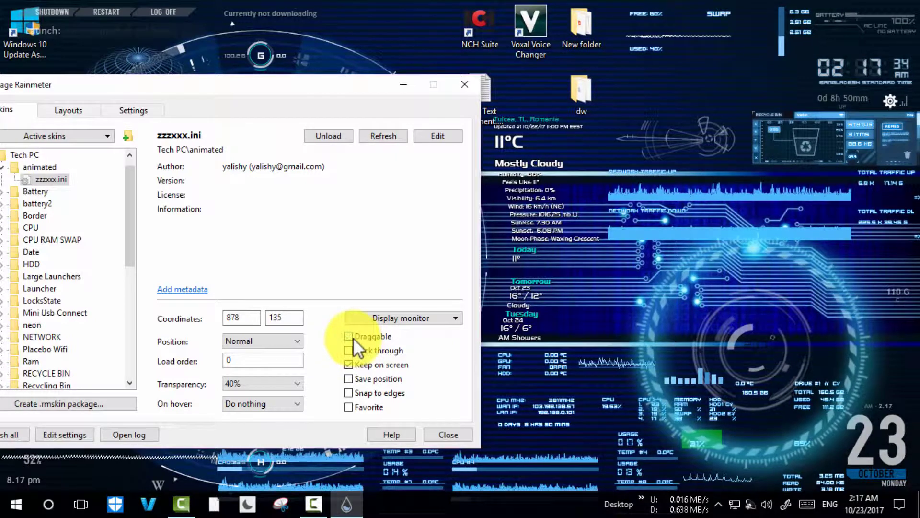
pyautogui.click(353, 338)
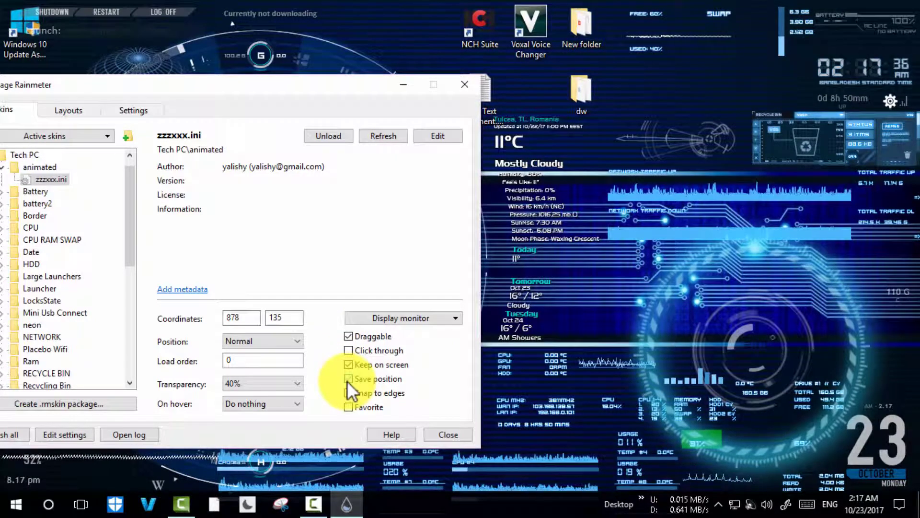
pyautogui.click(654, 156)
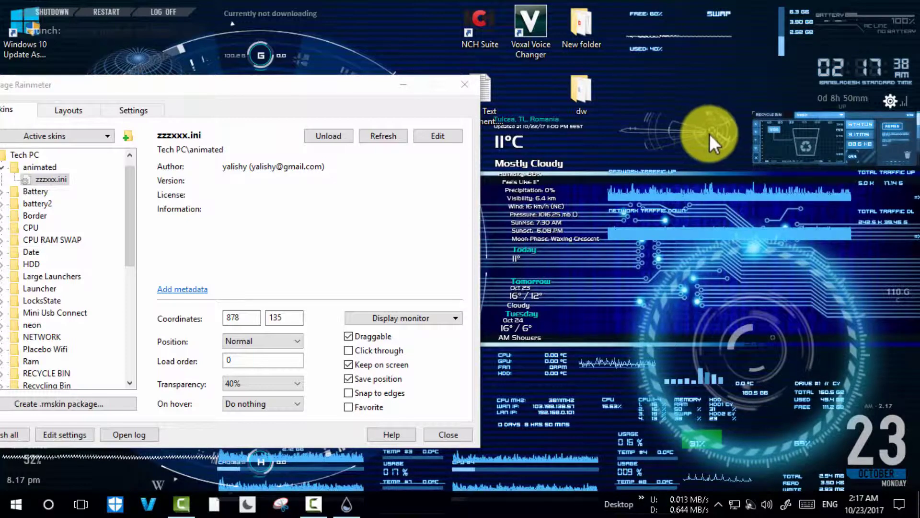
pyautogui.moveTo(710, 134); pyautogui.dragTo(704, 137)
pyautogui.click(458, 432)
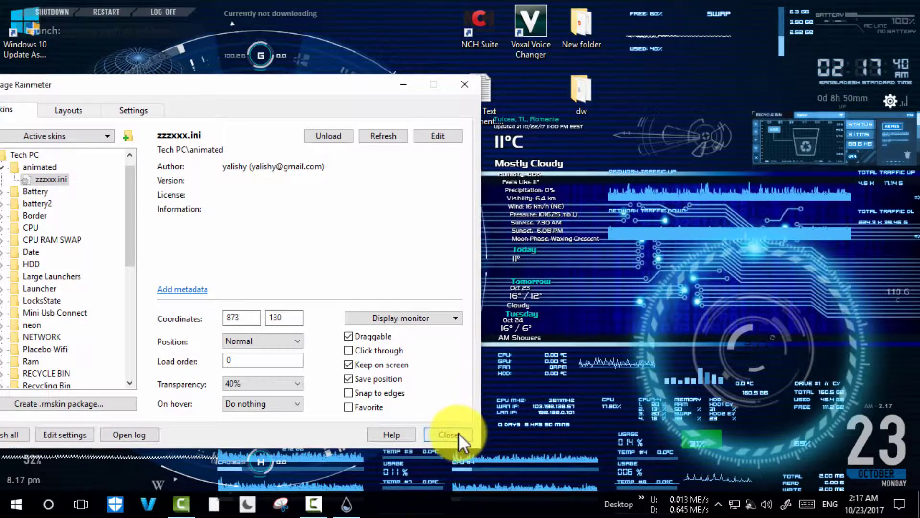
# - Bring up the animated skin's context menu on the desktop and view its list of variants
pyautogui.rightClick(681, 136)
pyautogui.click(697, 136)
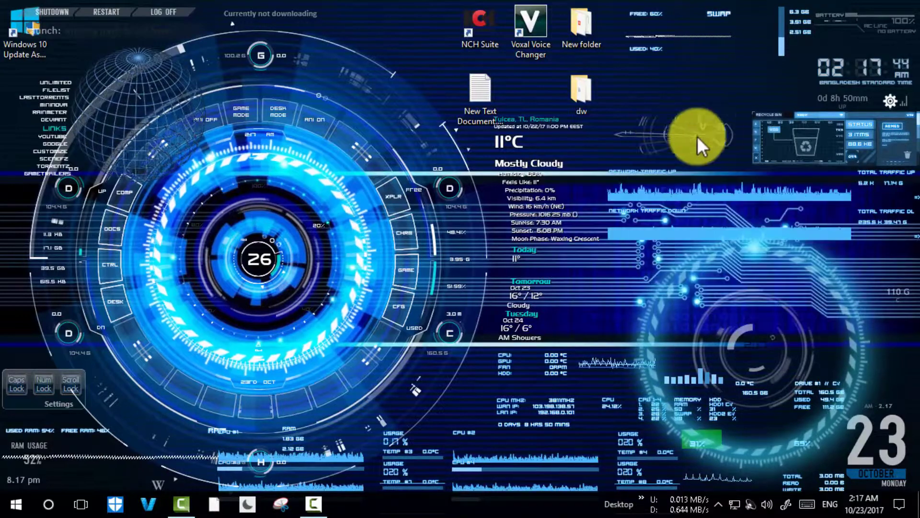
pyautogui.rightClick(713, 134)
pyautogui.moveTo(784, 166)
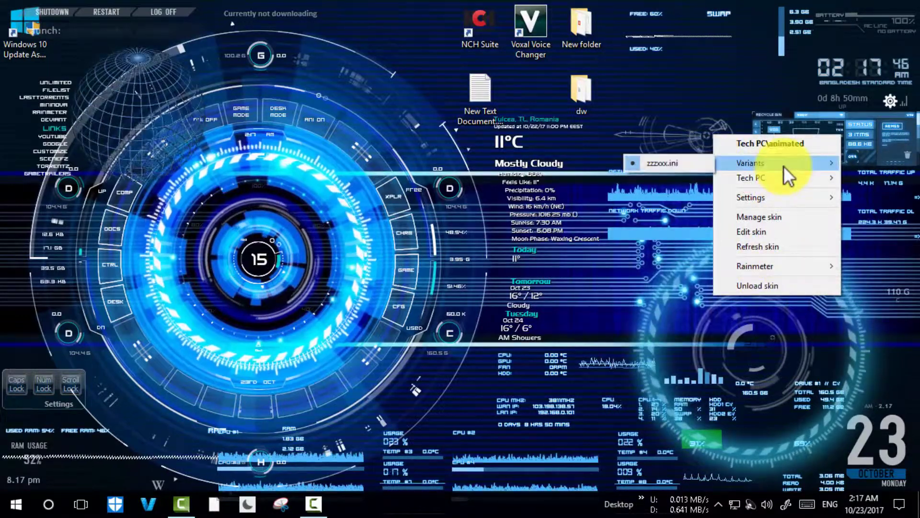
# - Dismiss the skin's menu, check the hidden tray icons and refresh the desktop
pyautogui.click(767, 496)
pyautogui.click(718, 503)
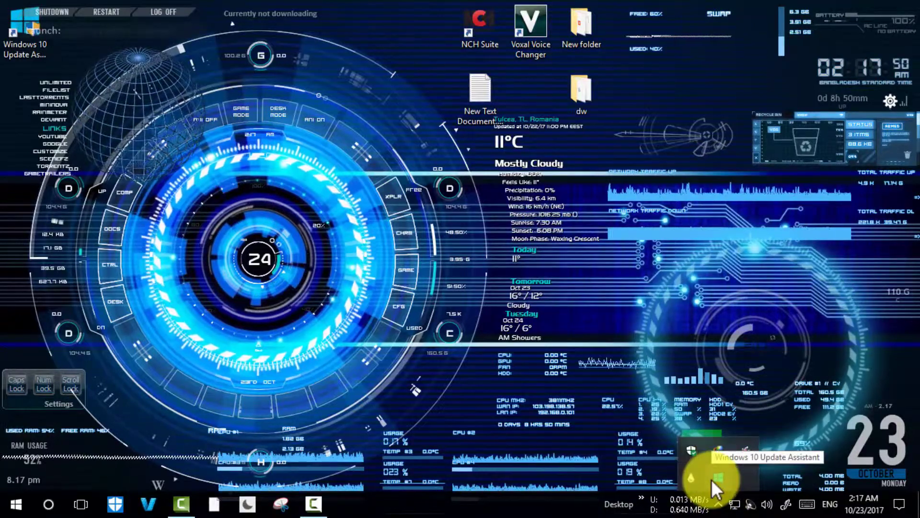
pyautogui.rightClick(609, 85)
pyautogui.click(634, 146)
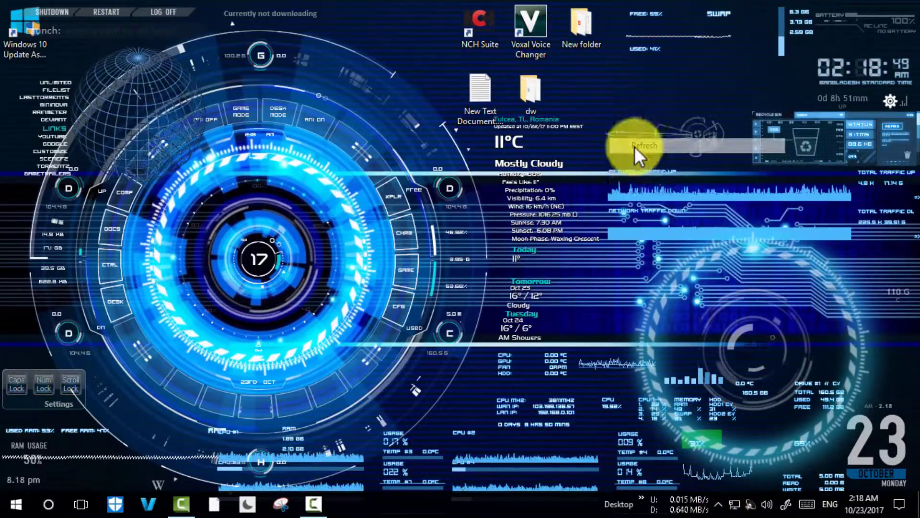